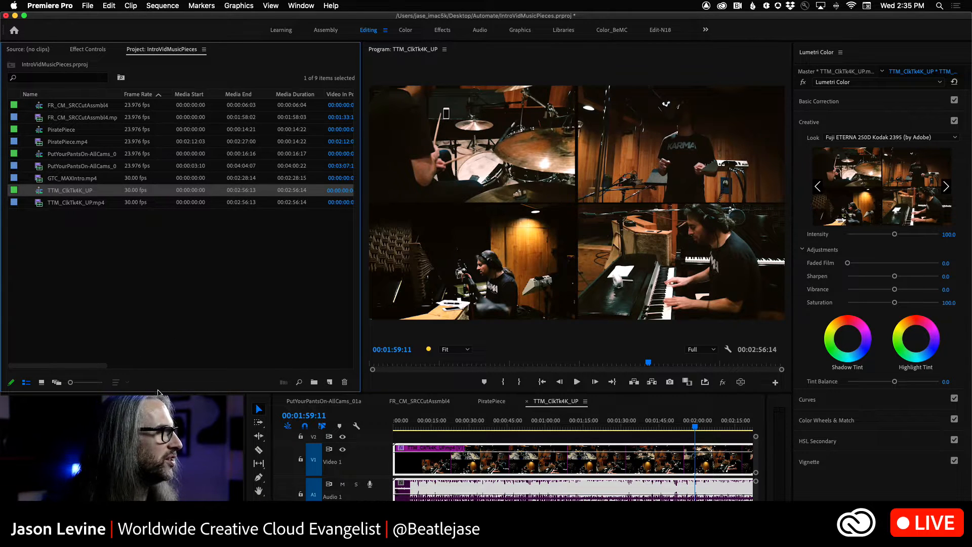
Preview the TTM_ClkTk4K_UP sequence in a maximized program monitor and park the playhead at 00:02:04:00
{"action": "left_click_drag", "start_coordinate": [160, 391], "coordinate": [158, 383]}
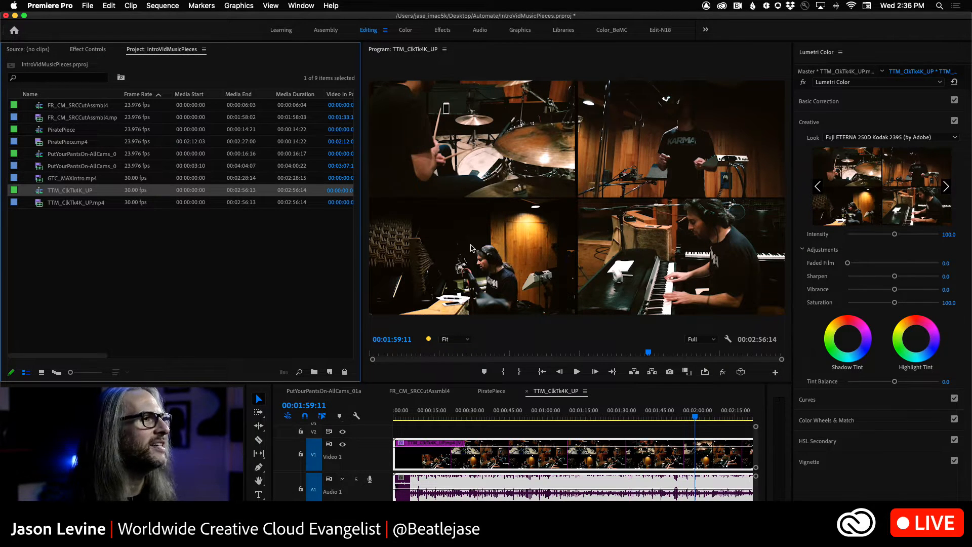
{"action": "key", "text": "grave"}
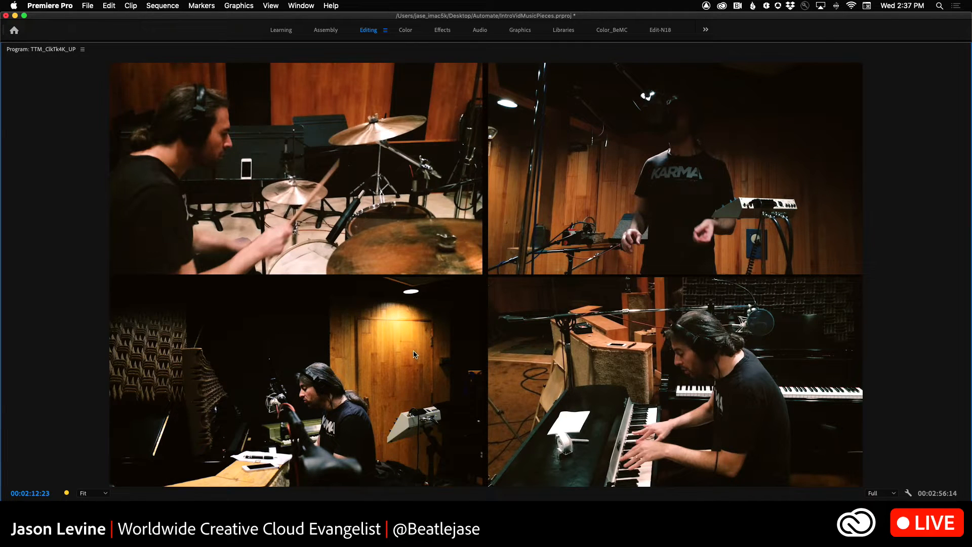
{"action": "key", "text": "space"}
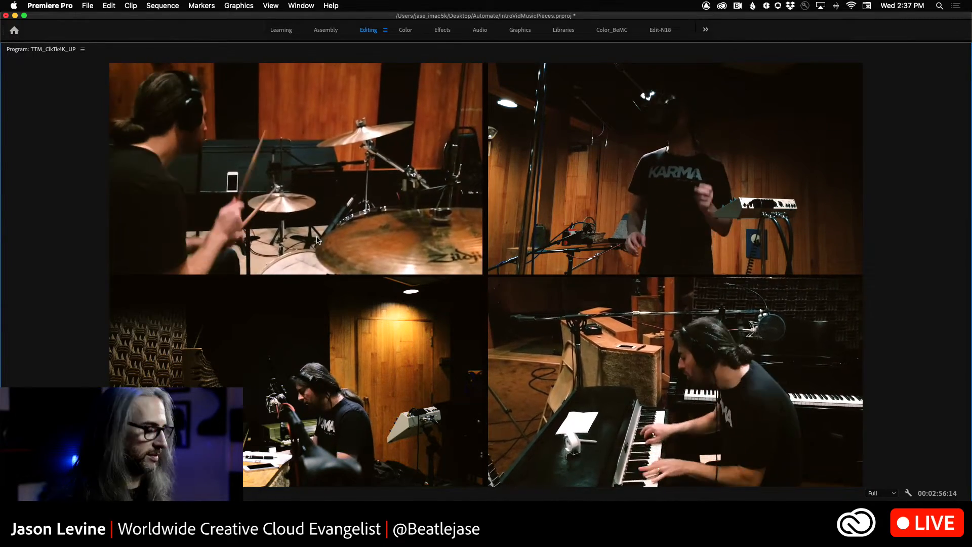
{"action": "key", "text": "grave"}
{"action": "key", "text": "space"}
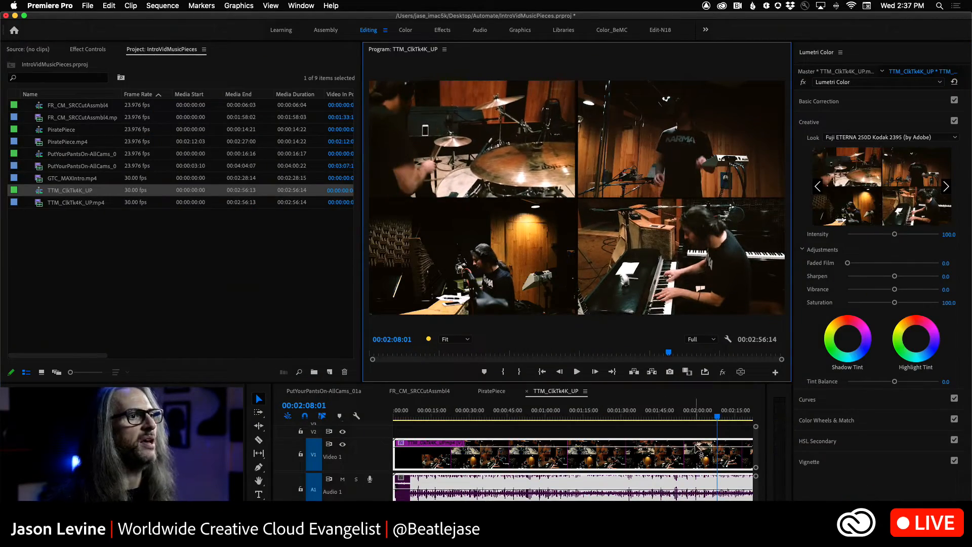
{"action": "left_click_drag", "start_coordinate": [717, 416], "coordinate": [706, 416]}
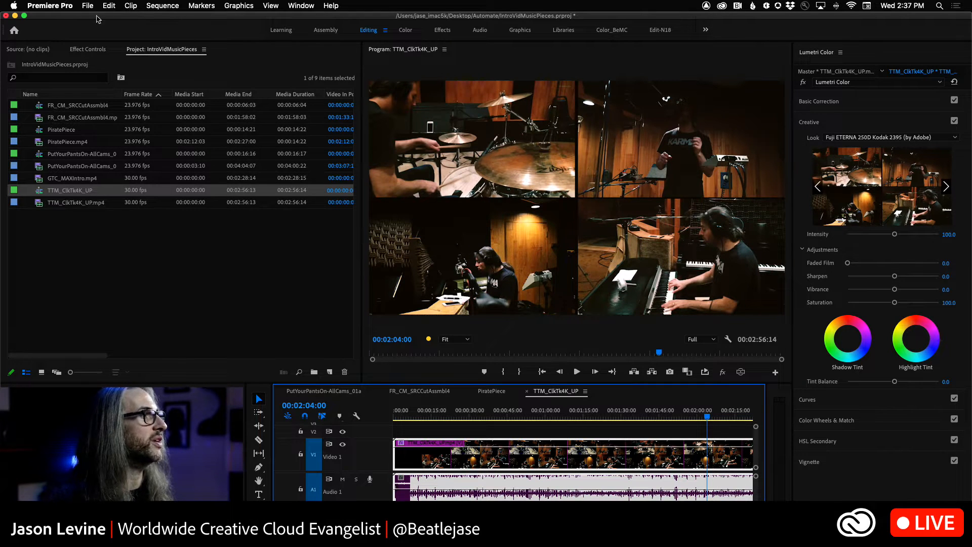
Open the media export settings for the TTM_ClkTk4K_UP sequence and choose the YouTube 1080p Full HD preset
{"action": "left_click", "coordinate": [85, 5]}
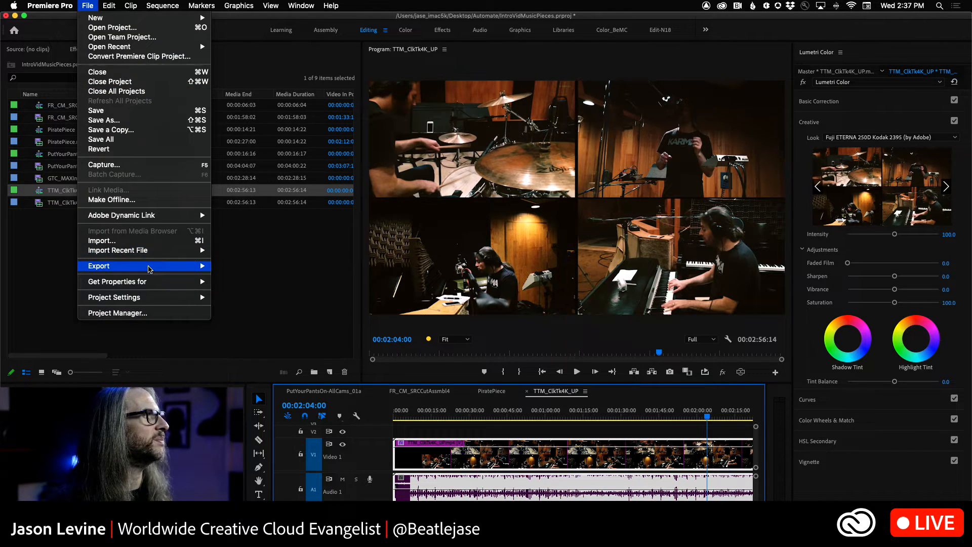
{"action": "mouse_move", "coordinate": [150, 269]}
{"action": "left_click", "coordinate": [273, 267]}
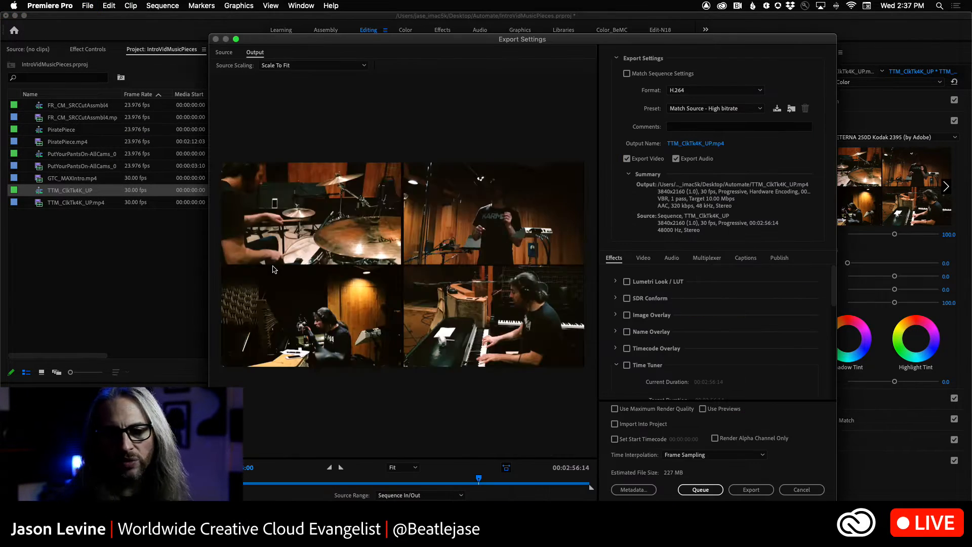
{"action": "left_click_drag", "start_coordinate": [328, 39], "coordinate": [408, 6]}
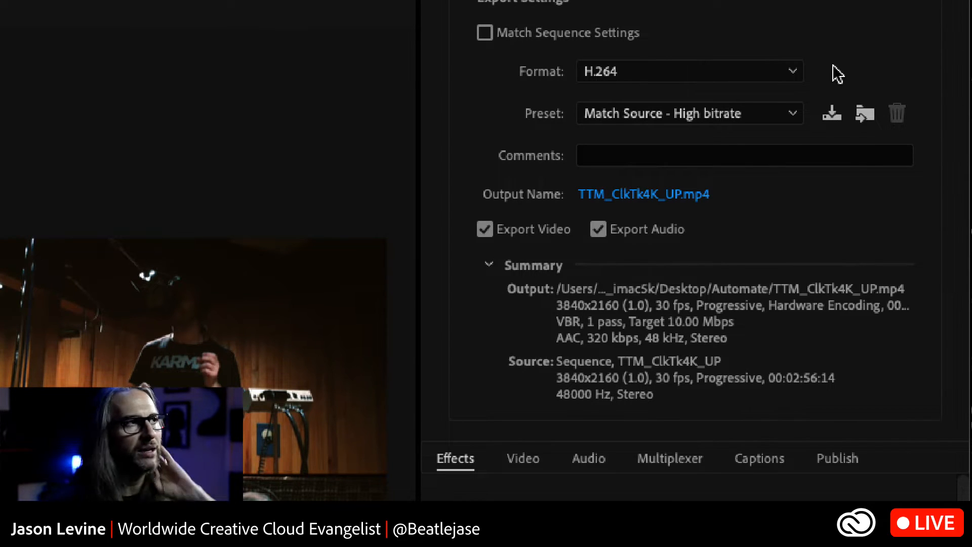
{"action": "left_click", "coordinate": [792, 118]}
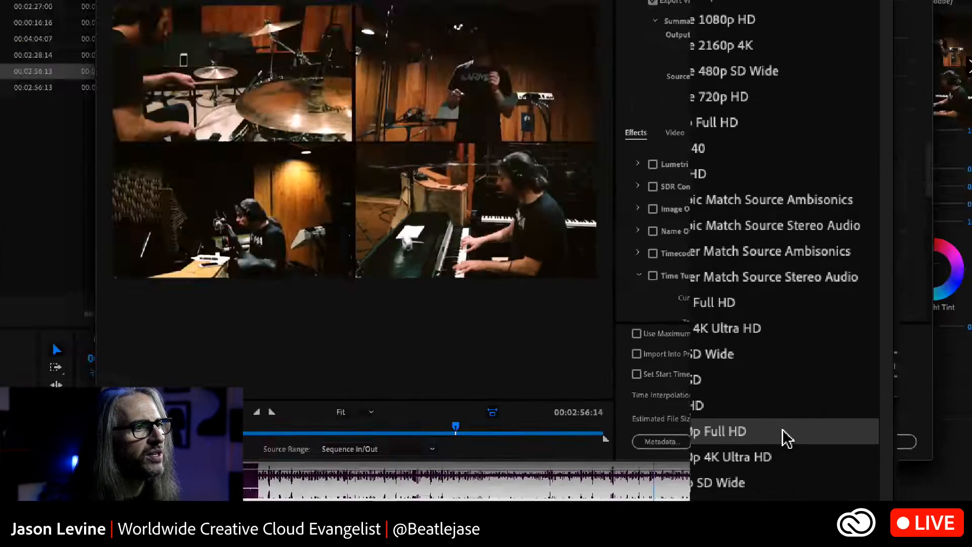
{"action": "left_click", "coordinate": [784, 438]}
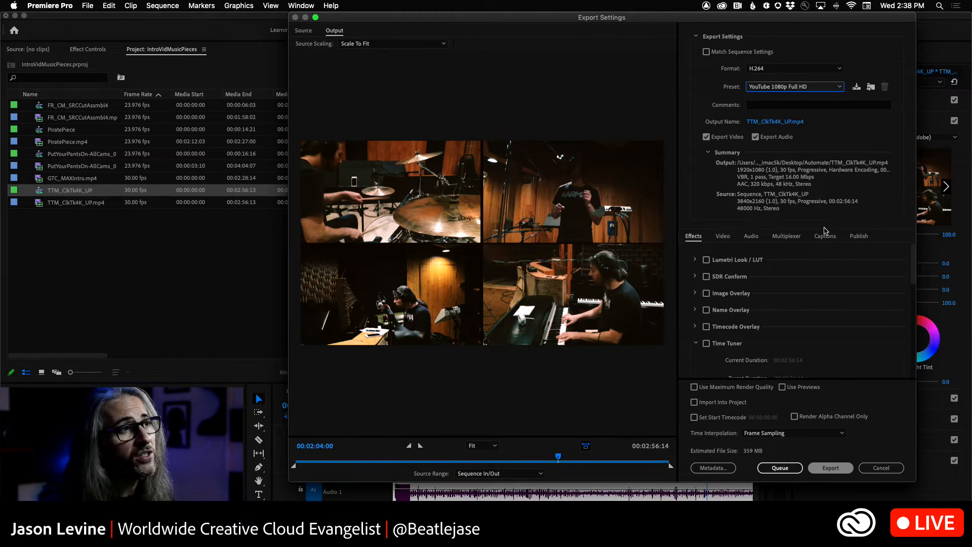
Review the export's video bitrate and encoding settings, selecting Hardware Encoding as the performance option
{"action": "left_click", "coordinate": [723, 236]}
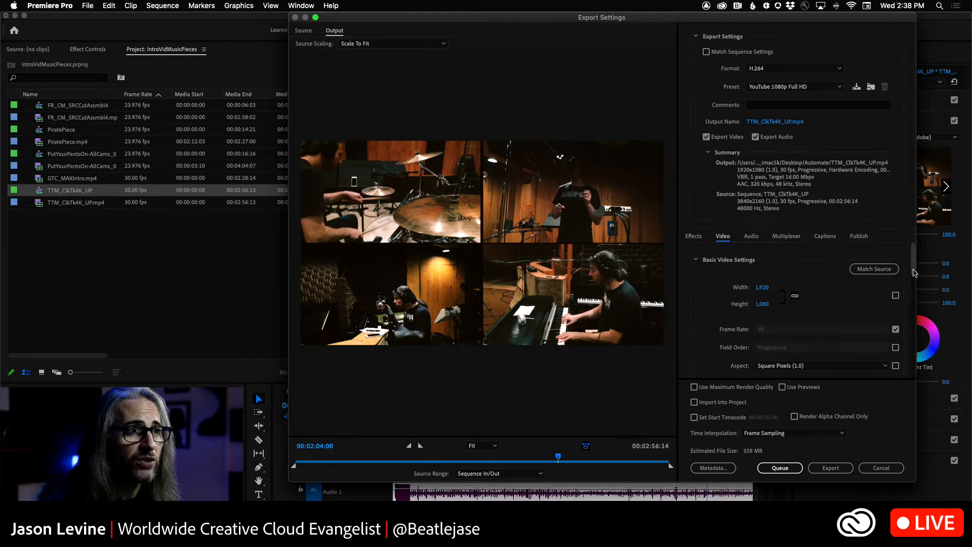
{"action": "left_click_drag", "start_coordinate": [914, 275], "coordinate": [918, 362]}
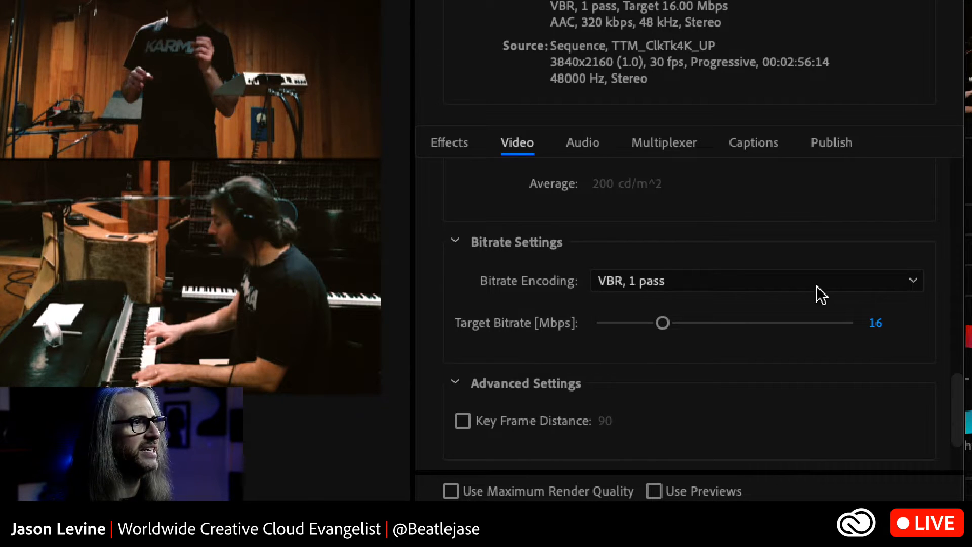
{"action": "left_click_drag", "start_coordinate": [962, 392], "coordinate": [955, 261]}
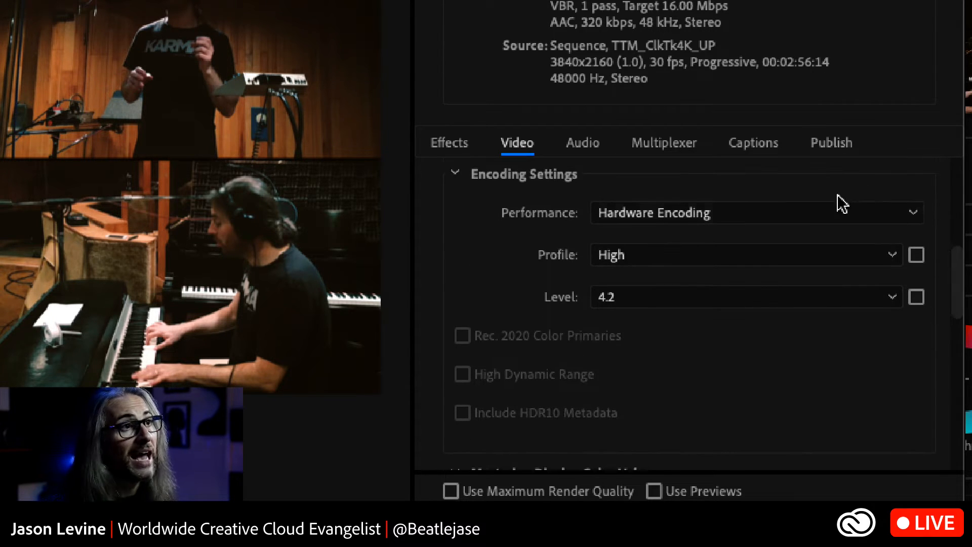
{"action": "mouse_move", "coordinate": [693, 224]}
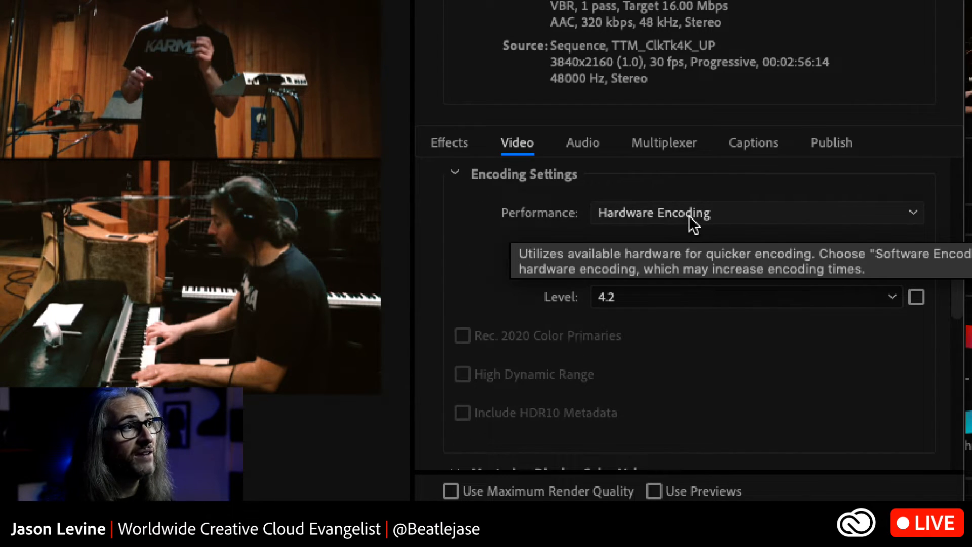
{"action": "left_click", "coordinate": [751, 219]}
{"action": "left_click", "coordinate": [716, 242]}
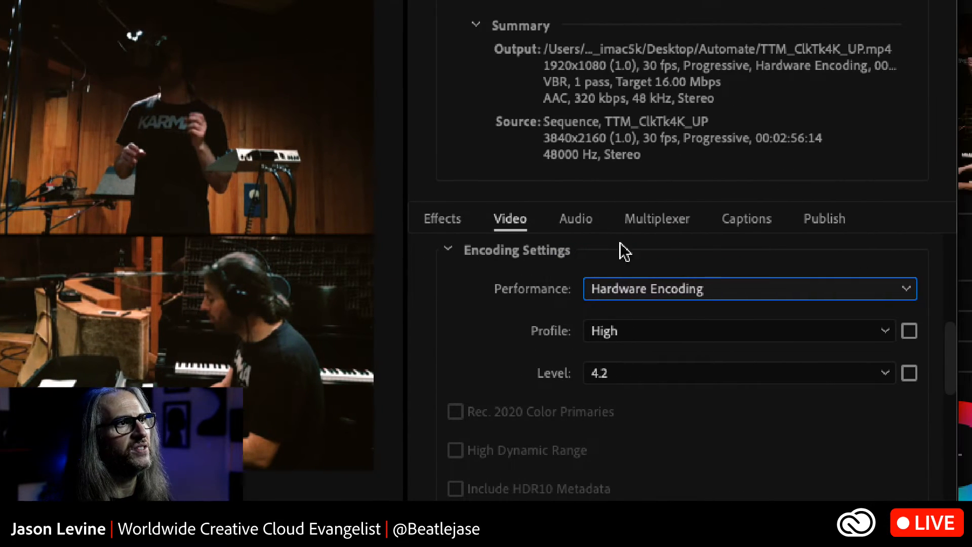
Look through the export's effects, video, audio, multiplexer and captions settings and the available publishing destinations
{"action": "left_click", "coordinate": [542, 223]}
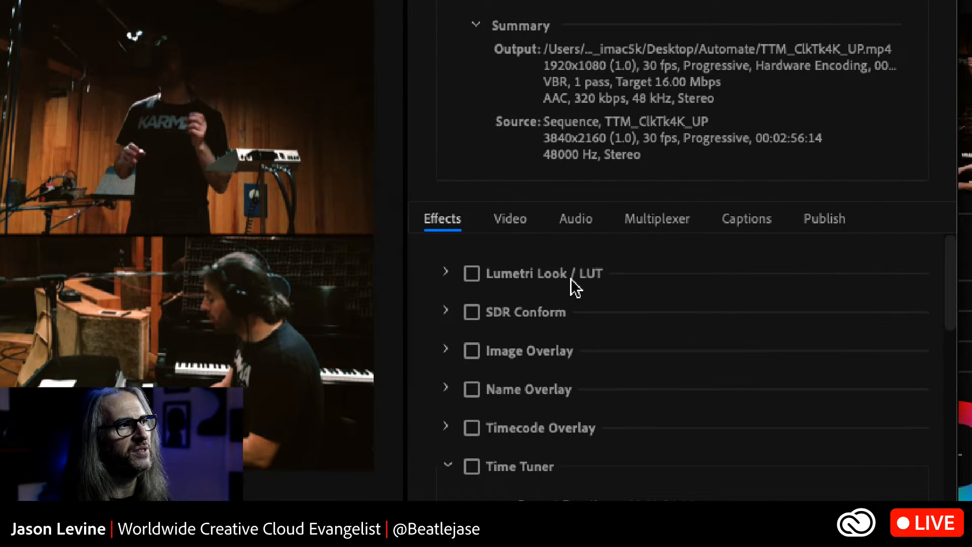
{"action": "left_click", "coordinate": [512, 219]}
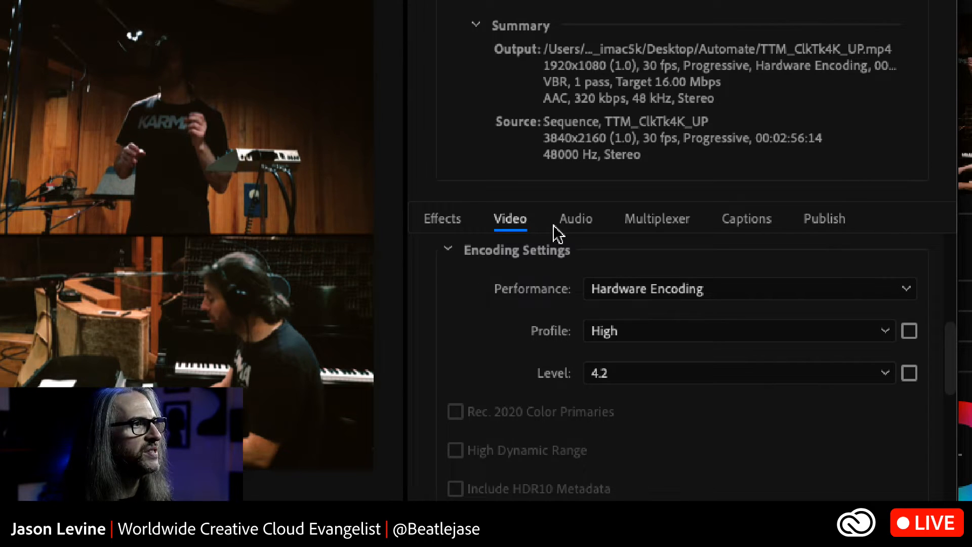
{"action": "left_click", "coordinate": [572, 221]}
{"action": "left_click", "coordinate": [648, 226]}
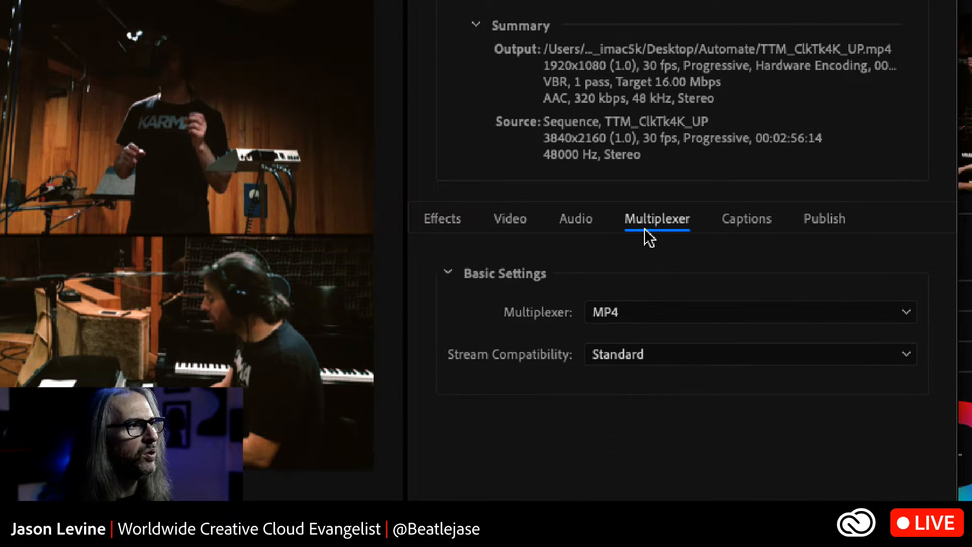
{"action": "left_click", "coordinate": [729, 220]}
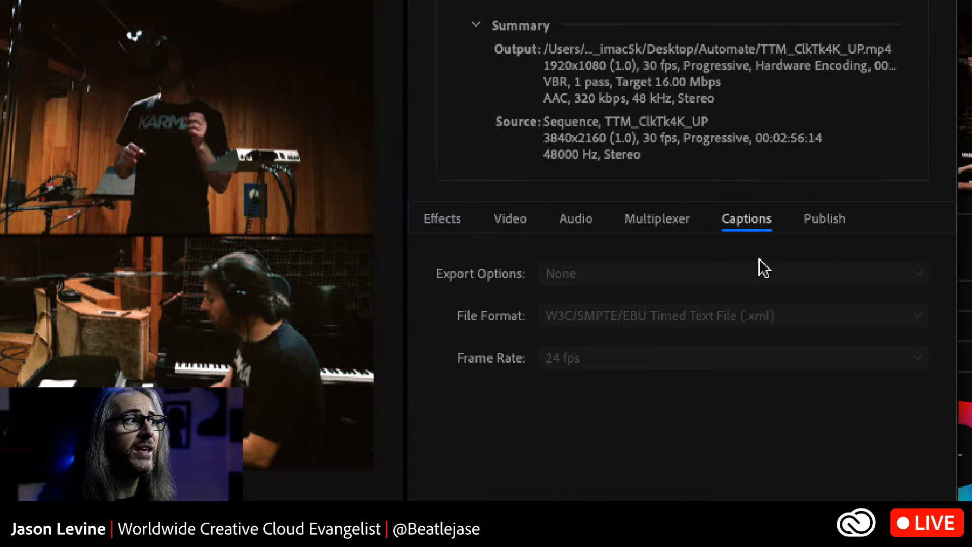
{"action": "left_click", "coordinate": [839, 230]}
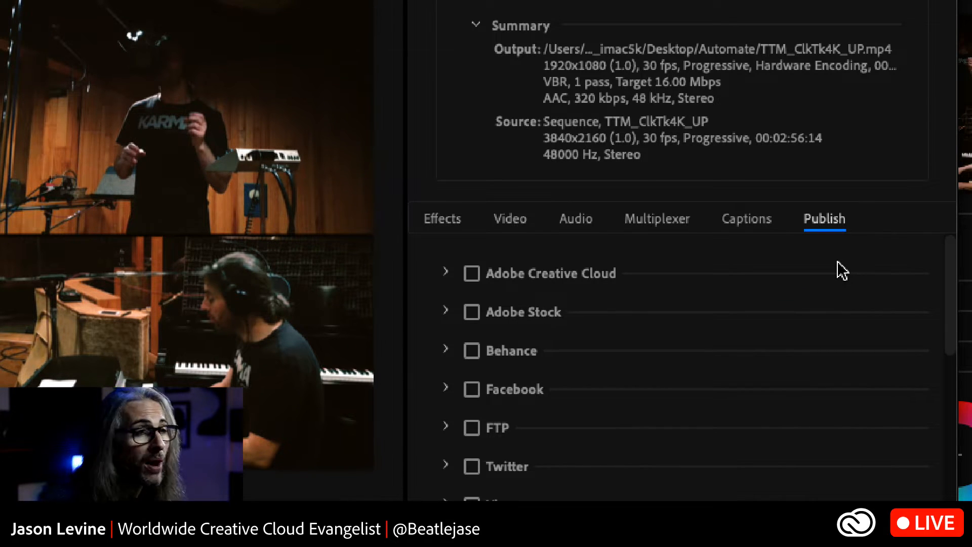
{"action": "mouse_move", "coordinate": [946, 321]}
{"action": "left_mouse_down"}
{"action": "mouse_move", "coordinate": [948, 332]}
{"action": "mouse_move", "coordinate": [948, 311]}
{"action": "left_mouse_up"}
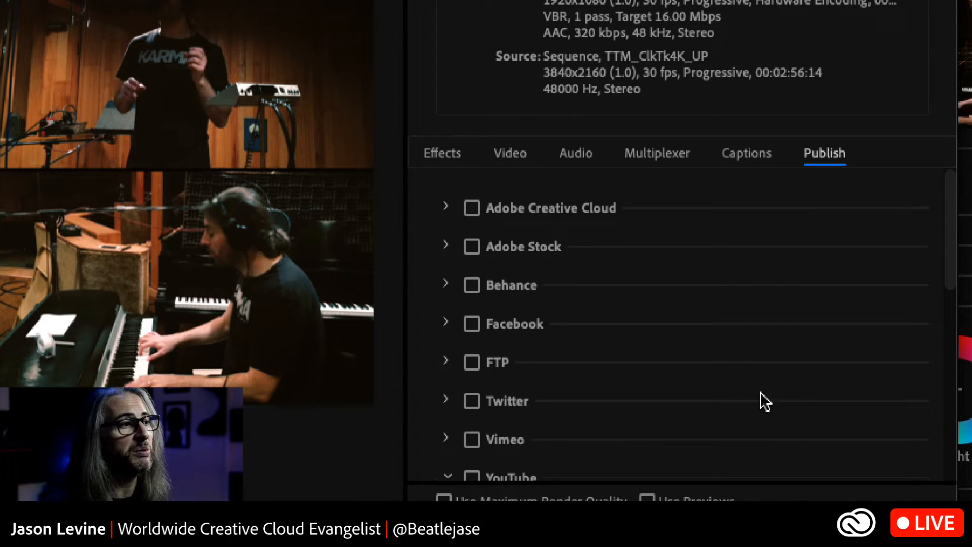
{"action": "scroll", "coordinate": [760, 392], "scroll_direction": "down", "scroll_amount": 2}
{"action": "scroll", "coordinate": [760, 391], "scroll_direction": "up", "scroll_amount": 1}
{"action": "scroll", "coordinate": [760, 391], "scroll_direction": "up", "scroll_amount": 1}
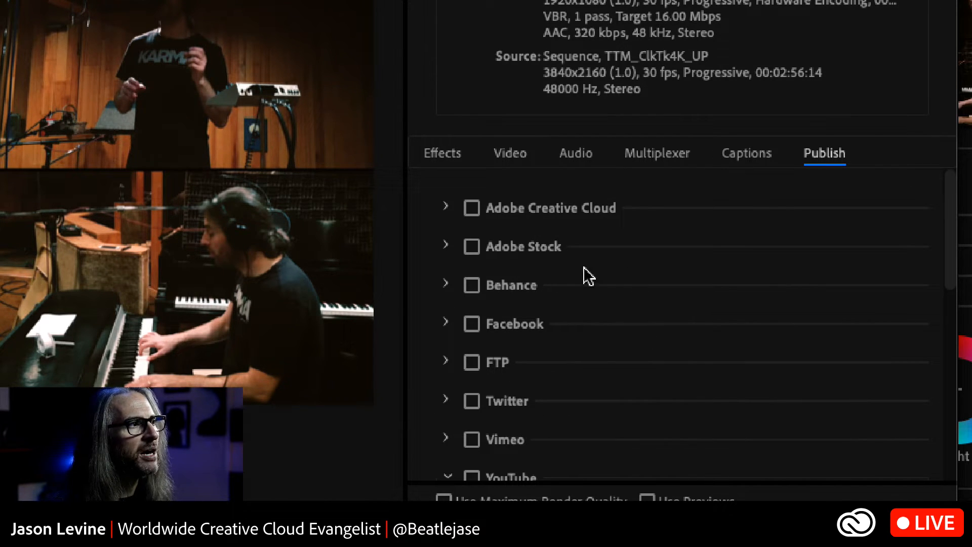
Enable YouTube, Vimeo and Twitter as publishing destinations for the export
{"action": "scroll", "coordinate": [574, 290], "scroll_direction": "down", "scroll_amount": 2}
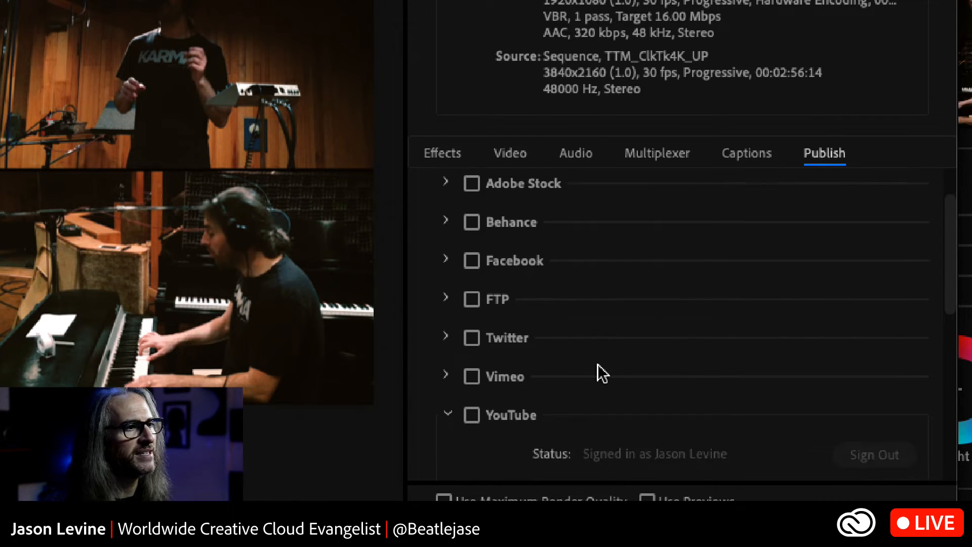
{"action": "left_click", "coordinate": [472, 415]}
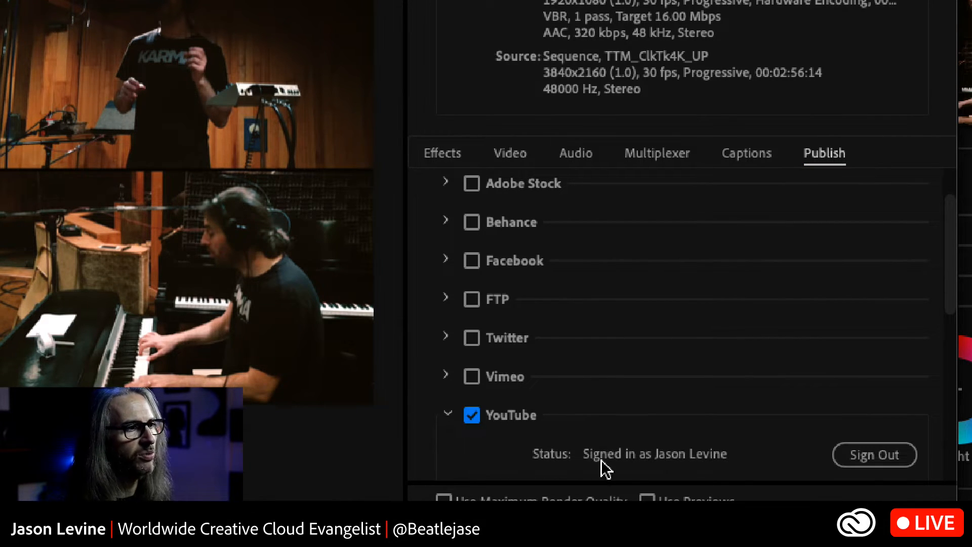
{"action": "left_click", "coordinate": [447, 375]}
{"action": "left_click", "coordinate": [471, 377]}
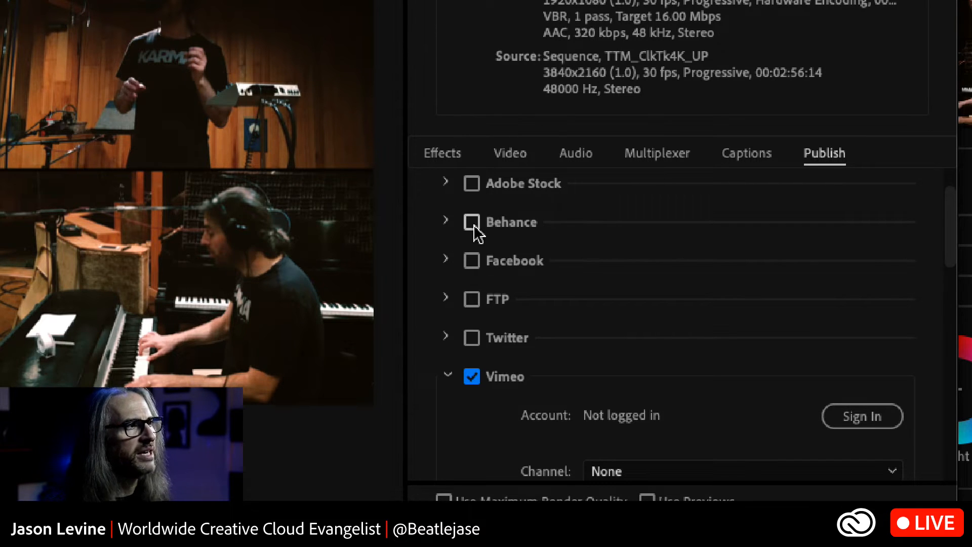
{"action": "left_click", "coordinate": [472, 338]}
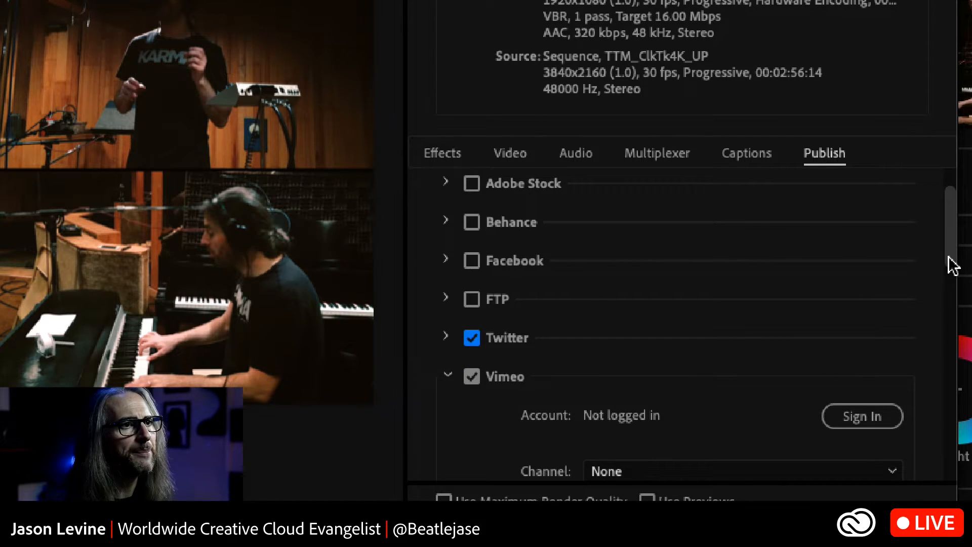
Select the signed-in account's channel and the Just Play Music playlist for the YouTube upload
{"action": "scroll", "coordinate": [954, 271], "scroll_direction": "down", "scroll_amount": 2}
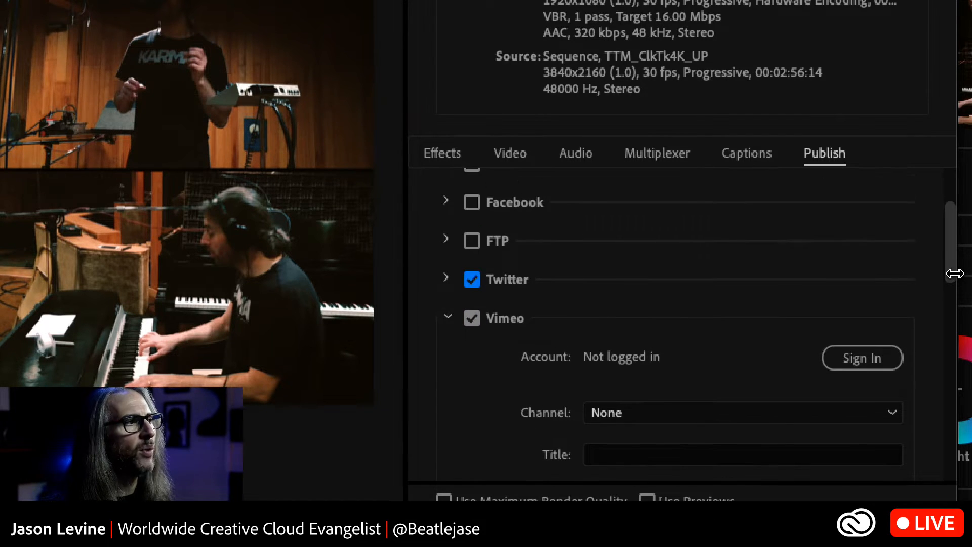
{"action": "scroll", "coordinate": [954, 274], "scroll_direction": "down", "scroll_amount": 6}
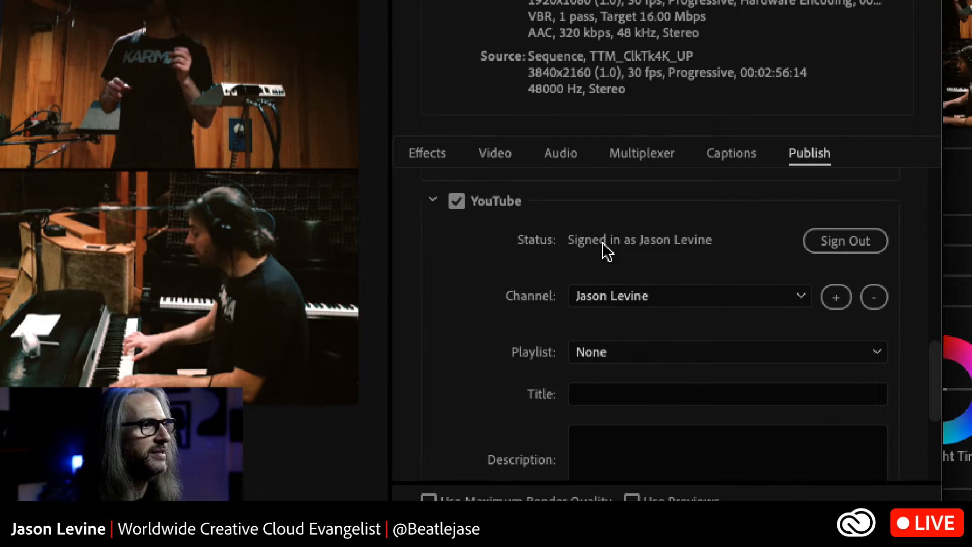
{"action": "left_click", "coordinate": [801, 298]}
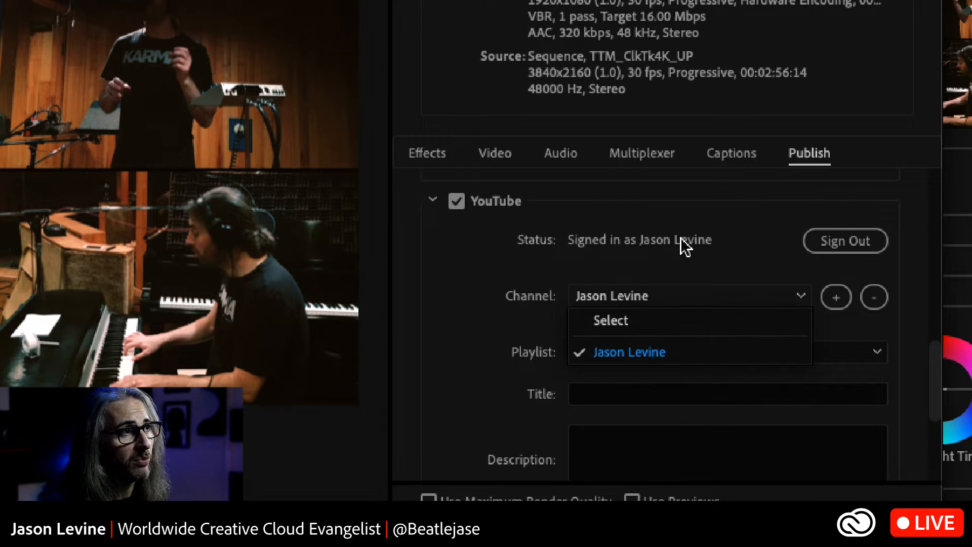
{"action": "left_click", "coordinate": [689, 349]}
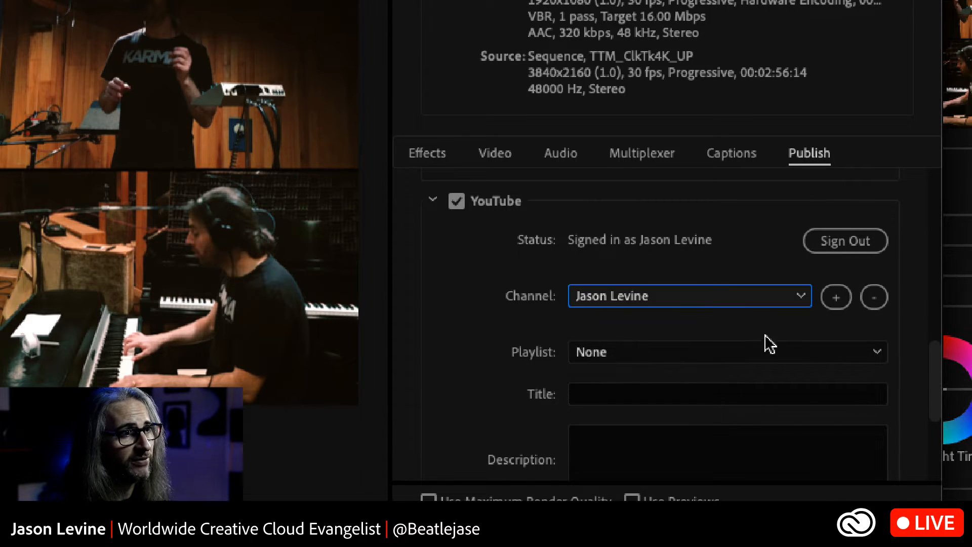
{"action": "left_click_drag", "start_coordinate": [933, 387], "coordinate": [936, 425]}
{"action": "left_click", "coordinate": [882, 211]}
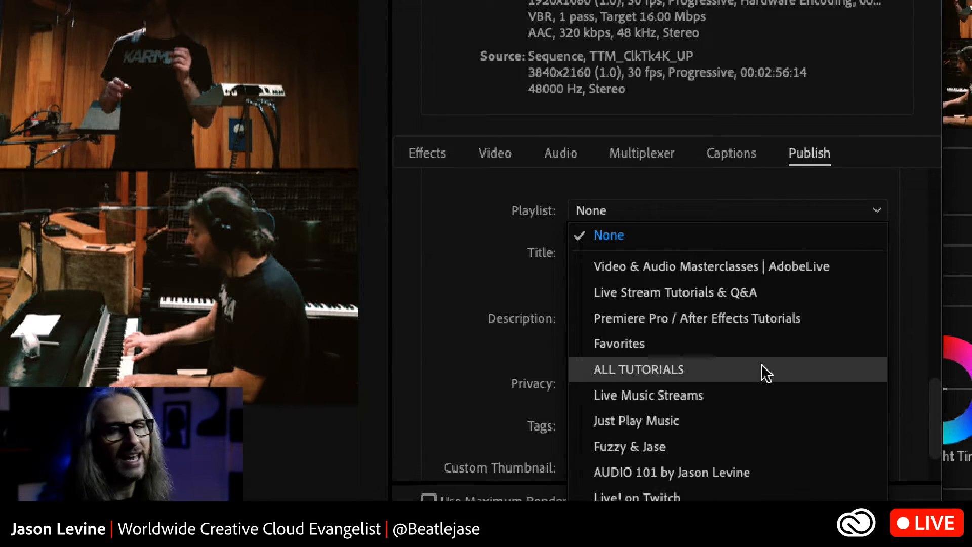
{"action": "left_click", "coordinate": [681, 424]}
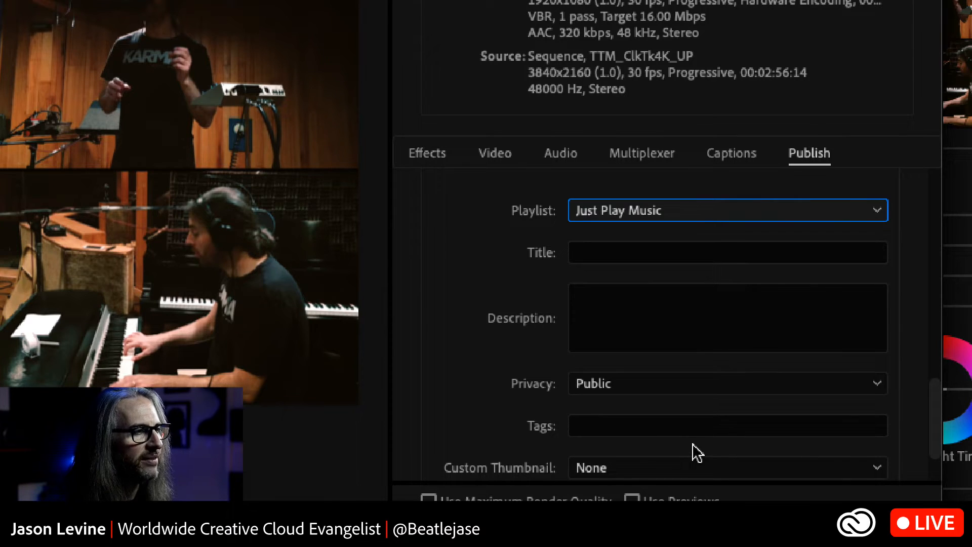
Title the YouTube upload "The Toot Toot Monster (WIP Video/Rough Mix)"
{"action": "left_click", "coordinate": [660, 256]}
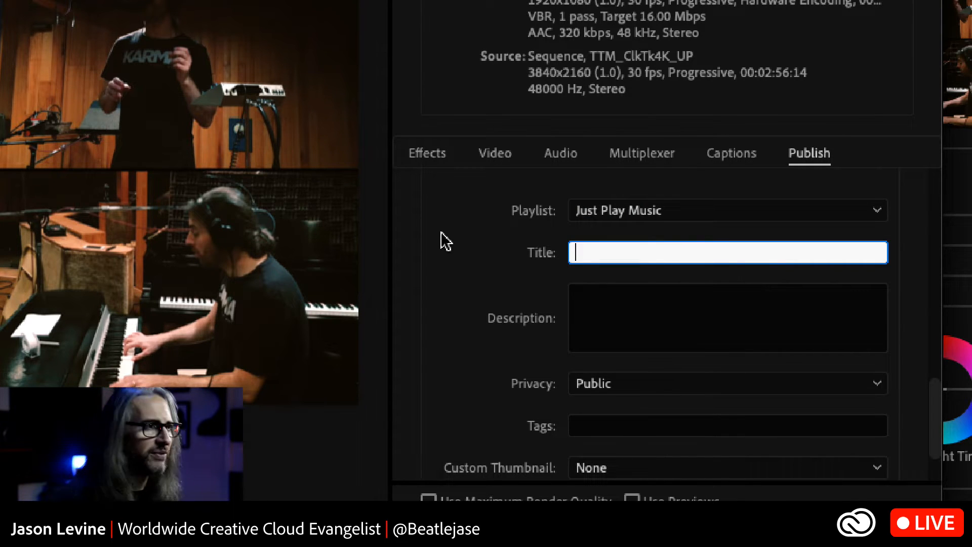
{"action": "type", "text": "T"}
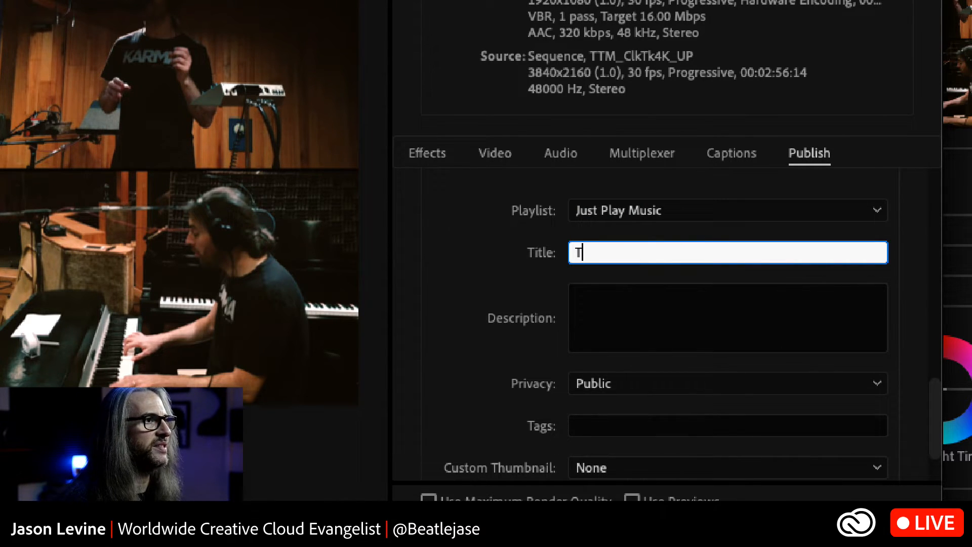
{"action": "type", "text": "he Toot Toot Monster (W"}
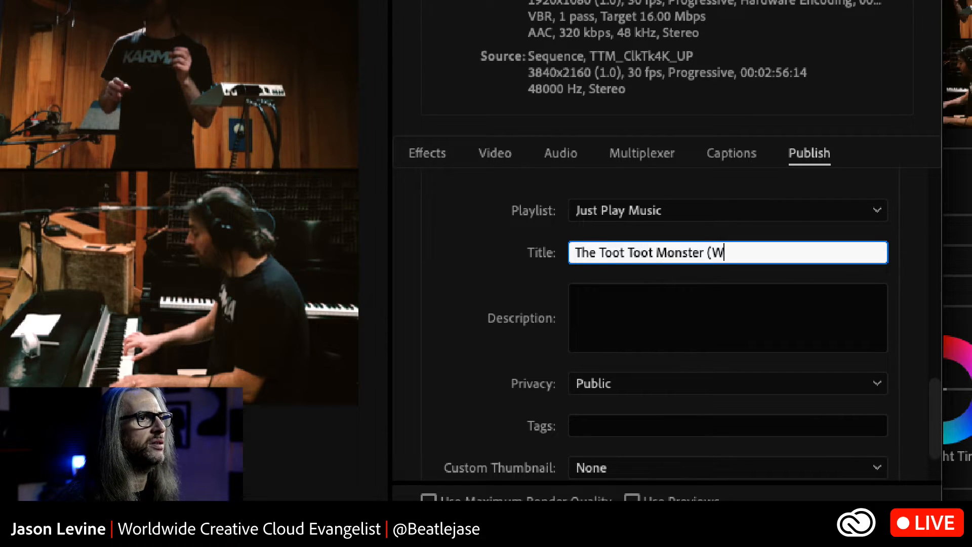
{"action": "type", "text": "IP Video"}
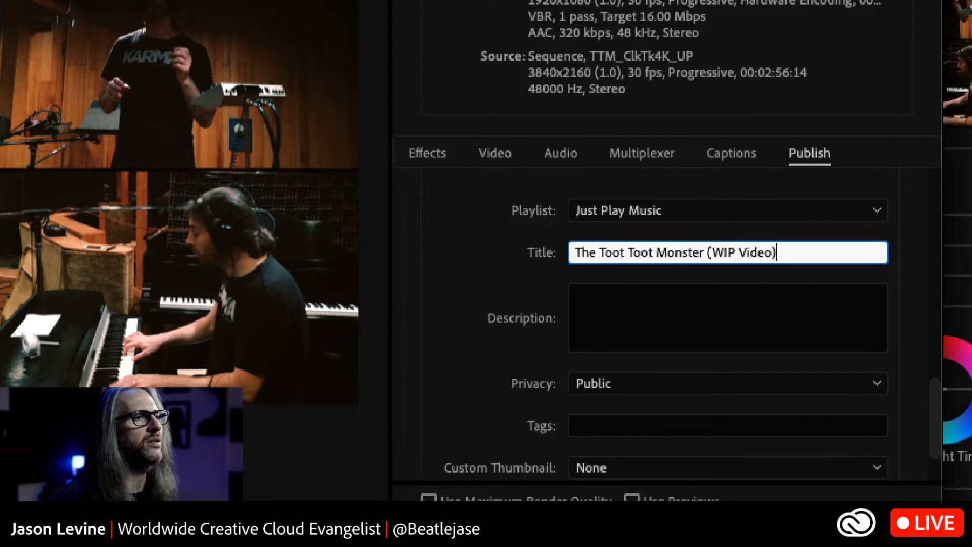
{"action": "type", "text": "/RTough Mix"}
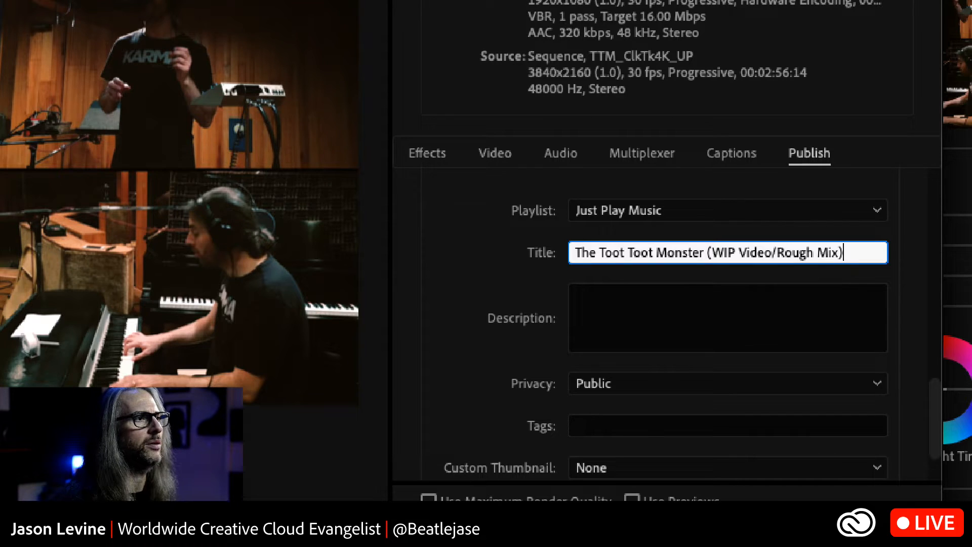
Give the YouTube upload the description "Here's an in-studio multicam of the live recording of TTM."
{"action": "left_click", "coordinate": [577, 311]}
{"action": "type", "text": "Here's an in-studio "}
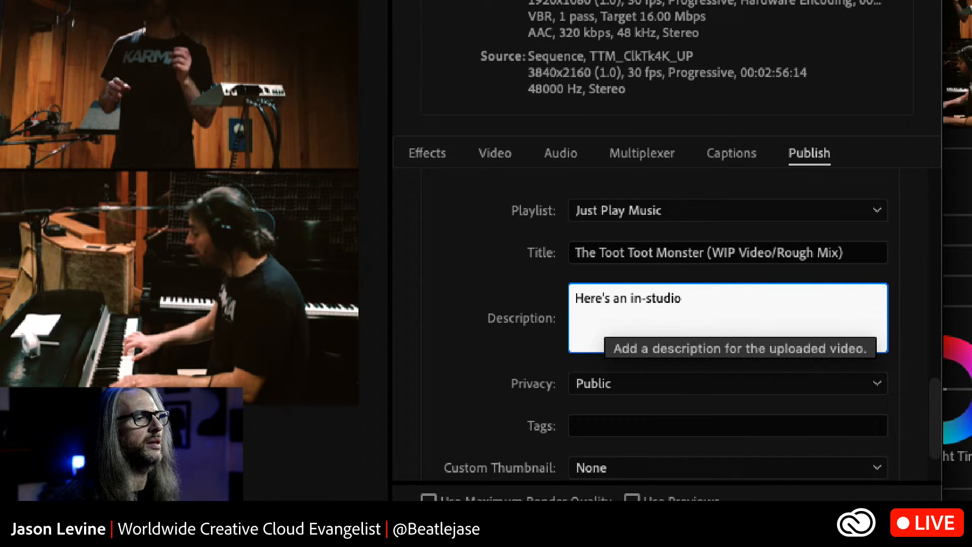
{"action": "type", "text": "multicam of the"}
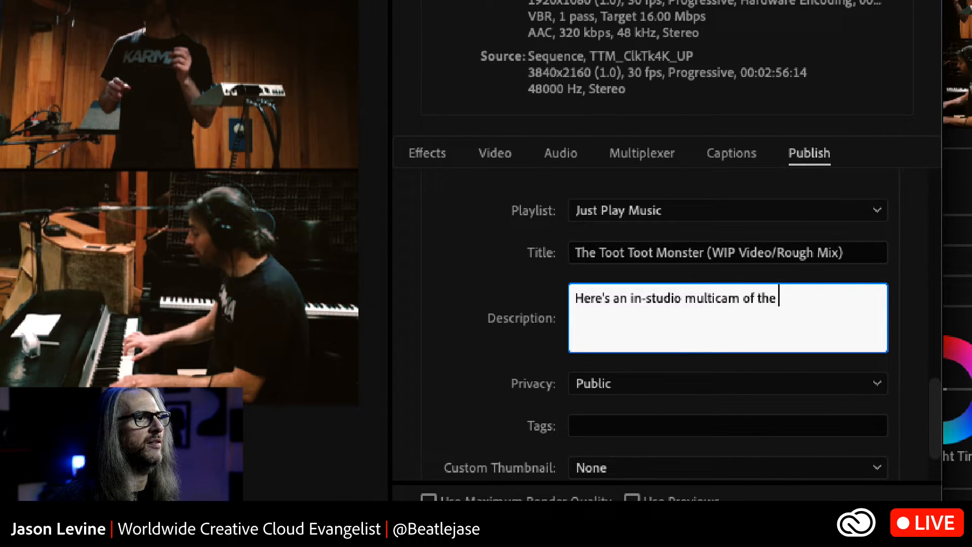
{"action": "type", "text": " live recording of TTM."}
Set the YouTube upload's privacy to Unlisted and look over its tags, custom thumbnail and local file deletion options
{"action": "left_click", "coordinate": [715, 377]}
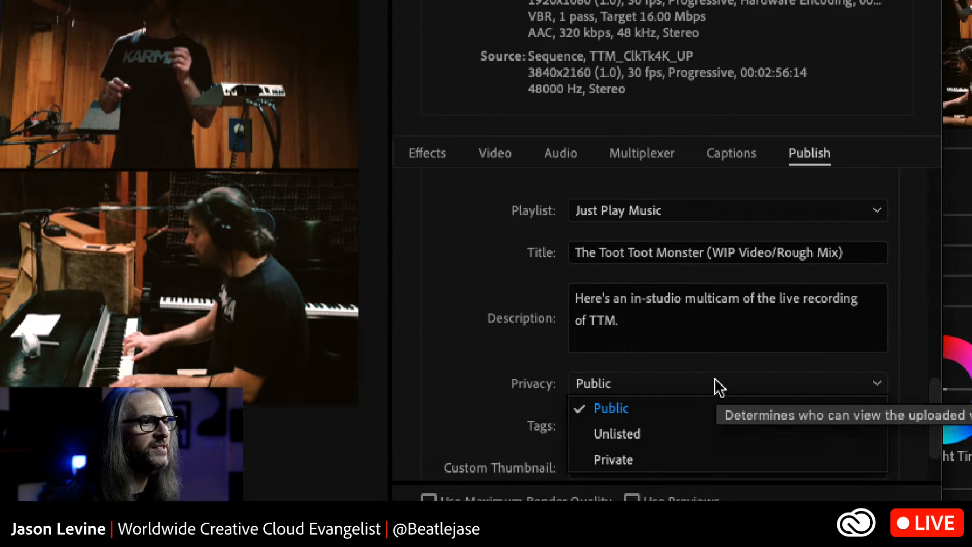
{"action": "left_click", "coordinate": [698, 432]}
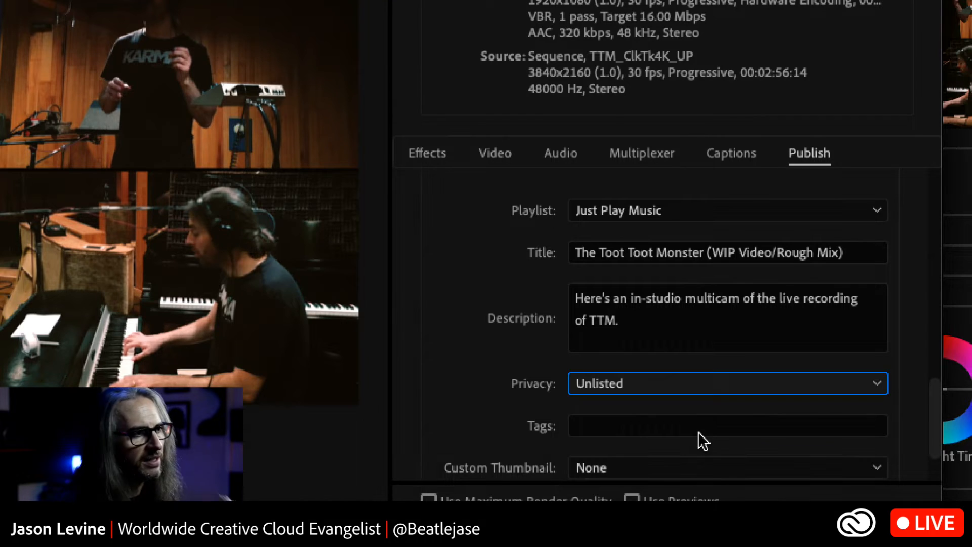
{"action": "left_click", "coordinate": [687, 427]}
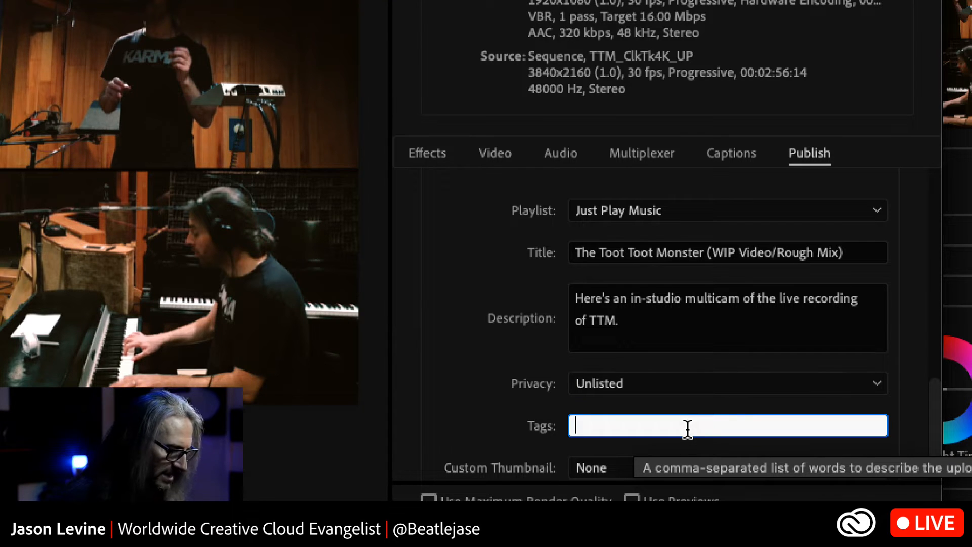
{"action": "scroll", "coordinate": [497, 404], "scroll_direction": "down", "scroll_amount": 2}
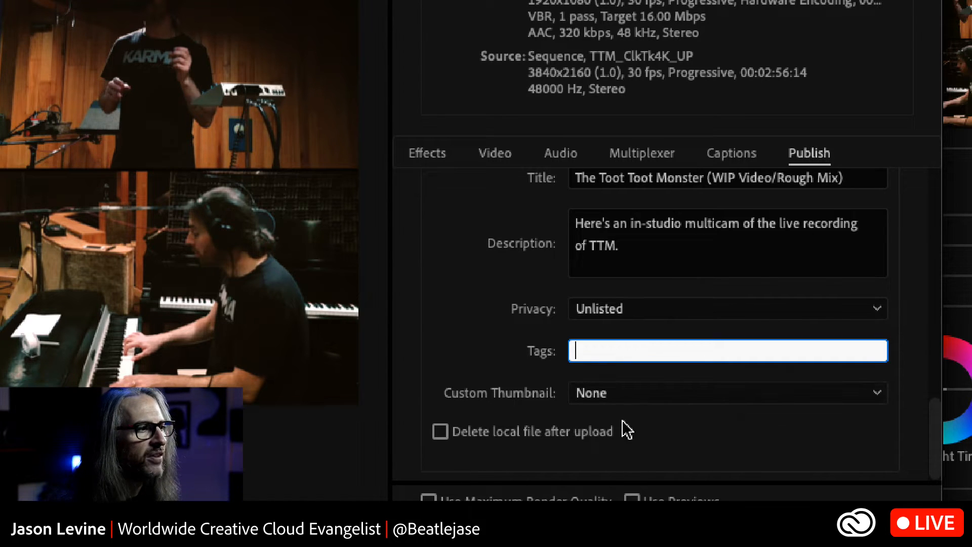
Copy the full title text of the YouTube upload for reuse in the Vimeo settings
{"action": "left_click_drag", "start_coordinate": [935, 441], "coordinate": [934, 365]}
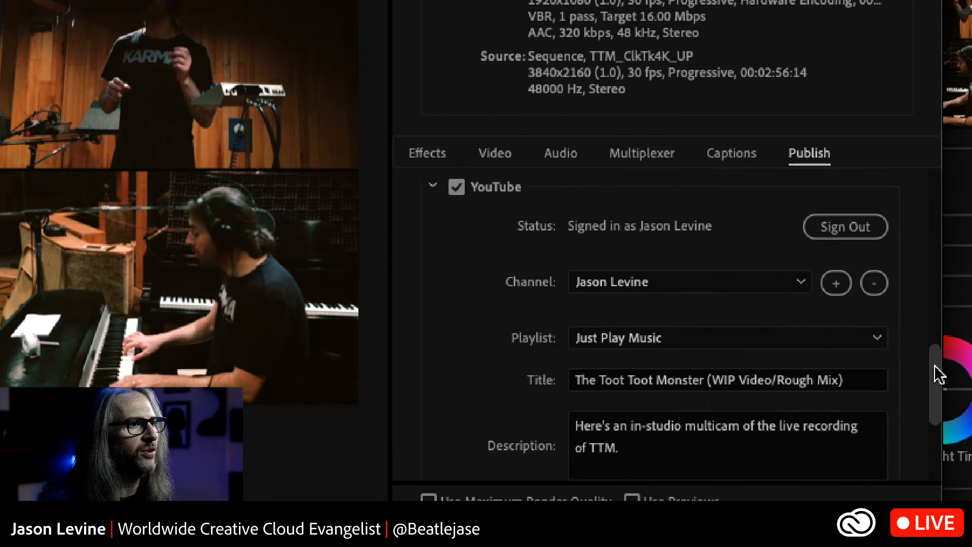
{"action": "left_click", "coordinate": [861, 382]}
{"action": "key", "text": "ctrl+a"}
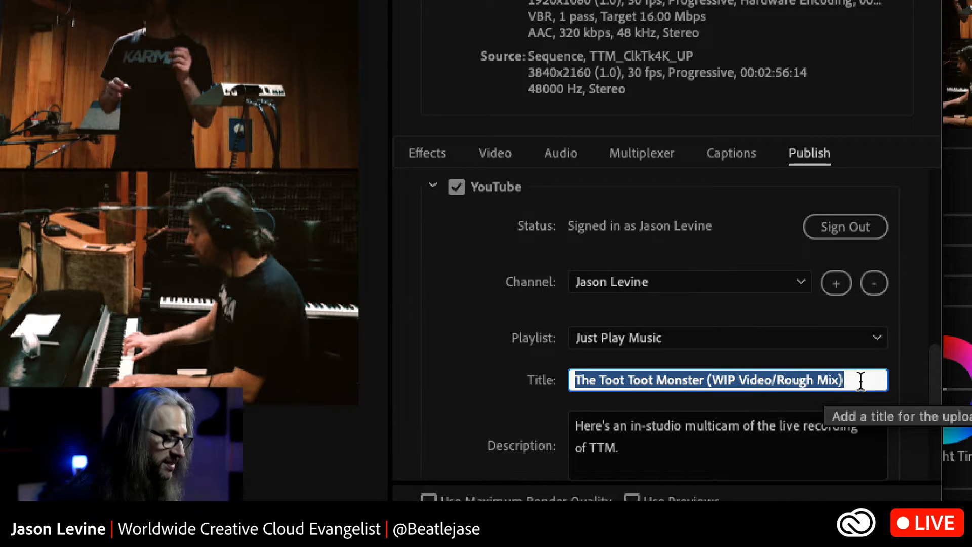
Sign in to Vimeo from its publish settings and authorize Adobe Media Encoder to access the account
{"action": "scroll", "coordinate": [460, 303], "scroll_direction": "up", "scroll_amount": 3}
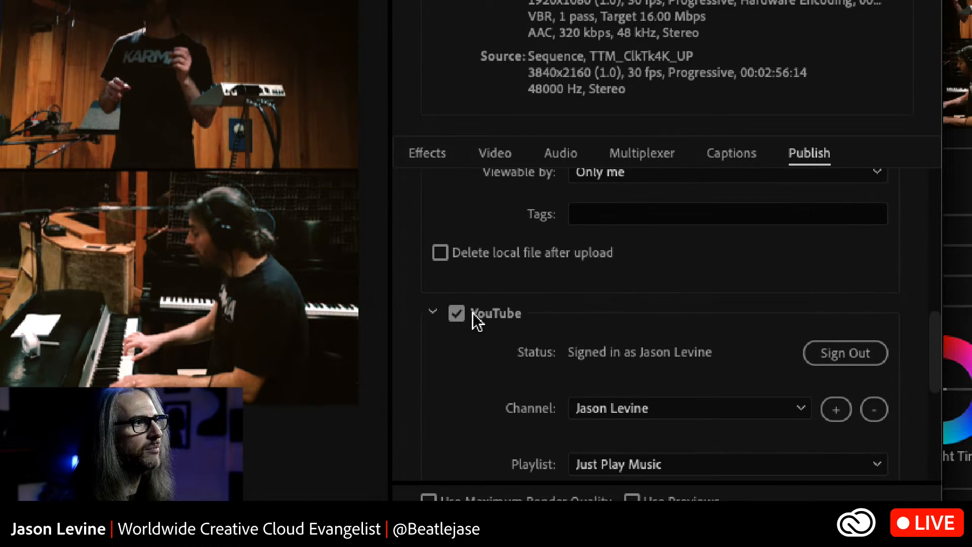
{"action": "scroll", "coordinate": [476, 316], "scroll_direction": "up", "scroll_amount": 8}
{"action": "scroll", "coordinate": [524, 317], "scroll_direction": "down", "scroll_amount": 1}
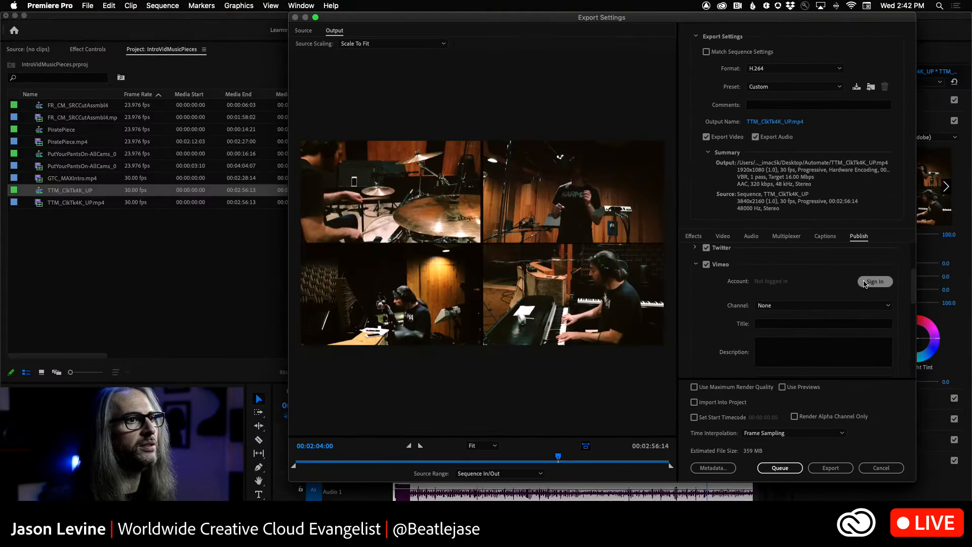
{"action": "left_click", "coordinate": [865, 284]}
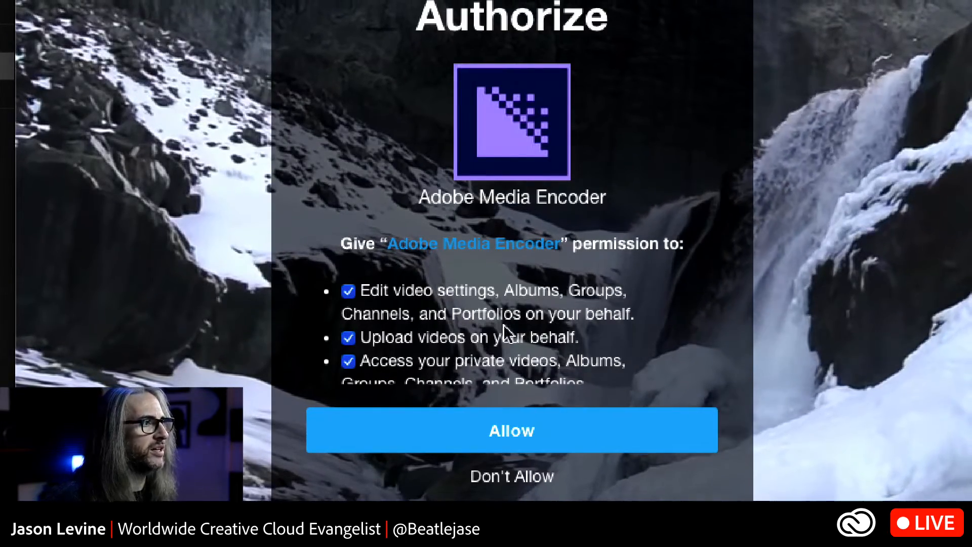
{"action": "scroll", "coordinate": [445, 334], "scroll_direction": "down", "scroll_amount": 1}
{"action": "scroll", "coordinate": [446, 334], "scroll_direction": "down", "scroll_amount": 2}
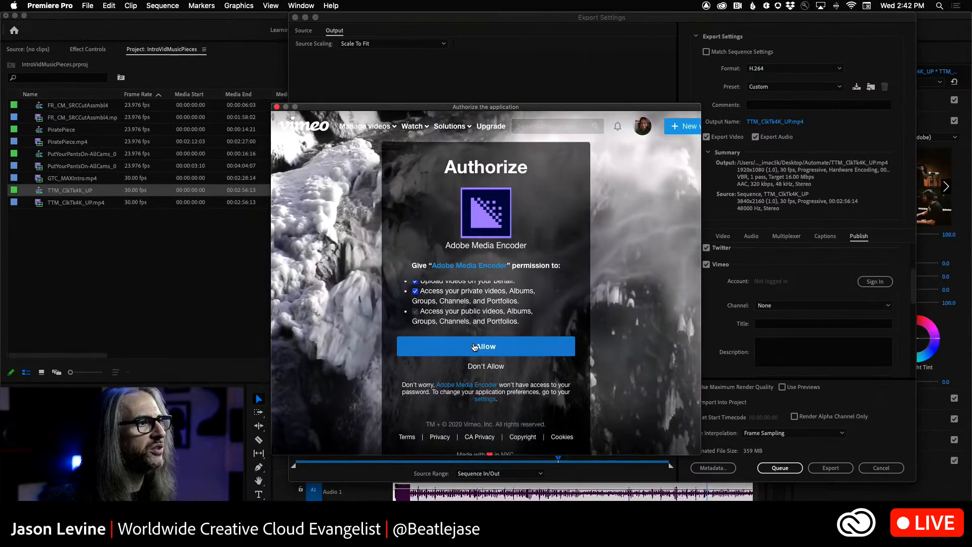
{"action": "left_click", "coordinate": [473, 344]}
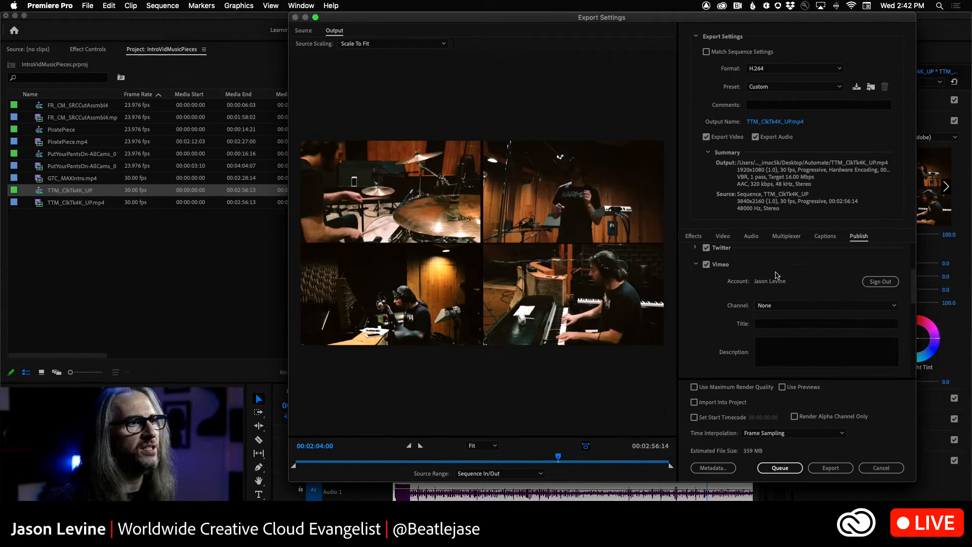
Keep the Vimeo channel at None and title the Vimeo upload "The Toot Toot Monster (WIP Video/Rough Mix)"
{"action": "left_click", "coordinate": [893, 306]}
{"action": "left_click", "coordinate": [883, 316]}
{"action": "left_click", "coordinate": [845, 323]}
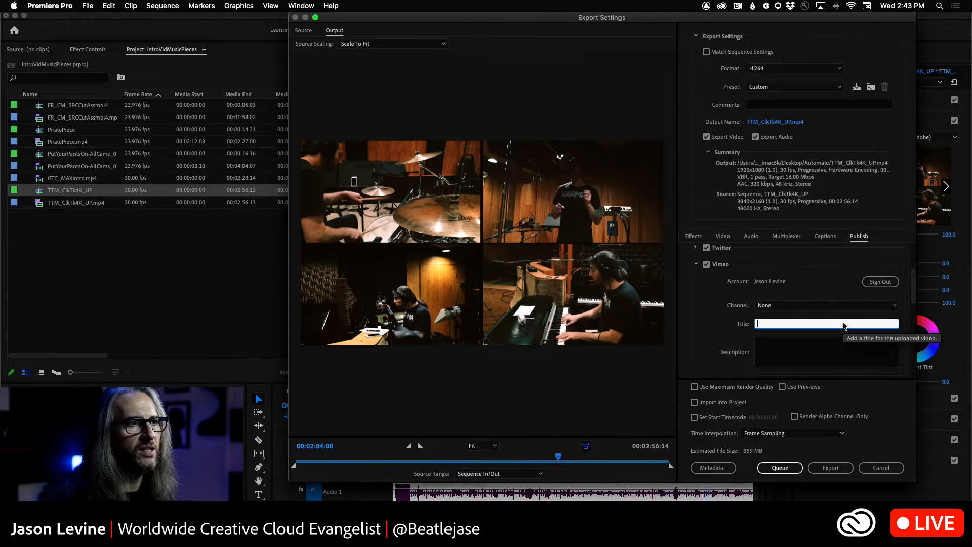
{"action": "type", "text": "The Toot Toot Monster (WIP Video/Rough Mix)"}
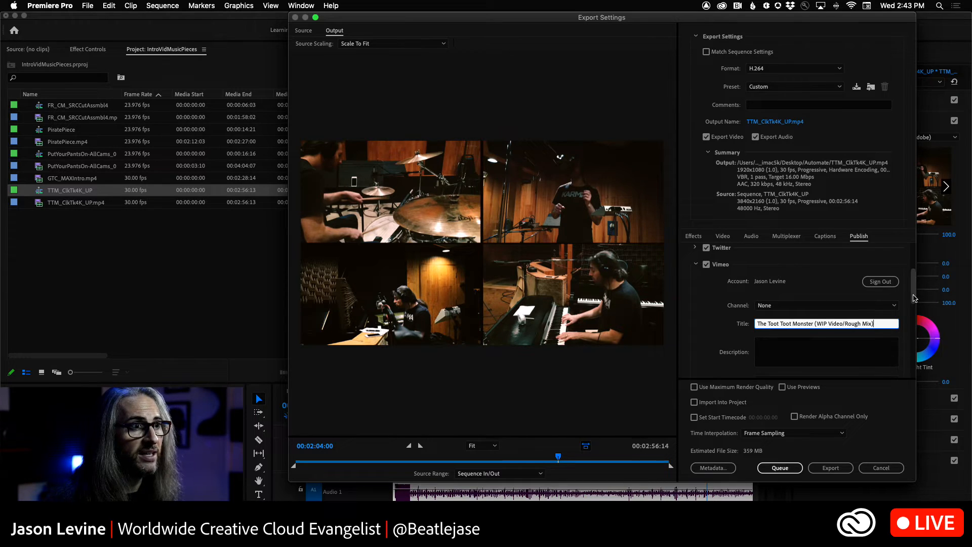
Describe the Vimeo upload as "Rough Mix / WIP VIDEO" and keep it viewable by Only me
{"action": "scroll", "coordinate": [915, 305], "scroll_direction": "down", "scroll_amount": 2}
{"action": "scroll", "coordinate": [760, 321], "scroll_direction": "down", "scroll_amount": 3}
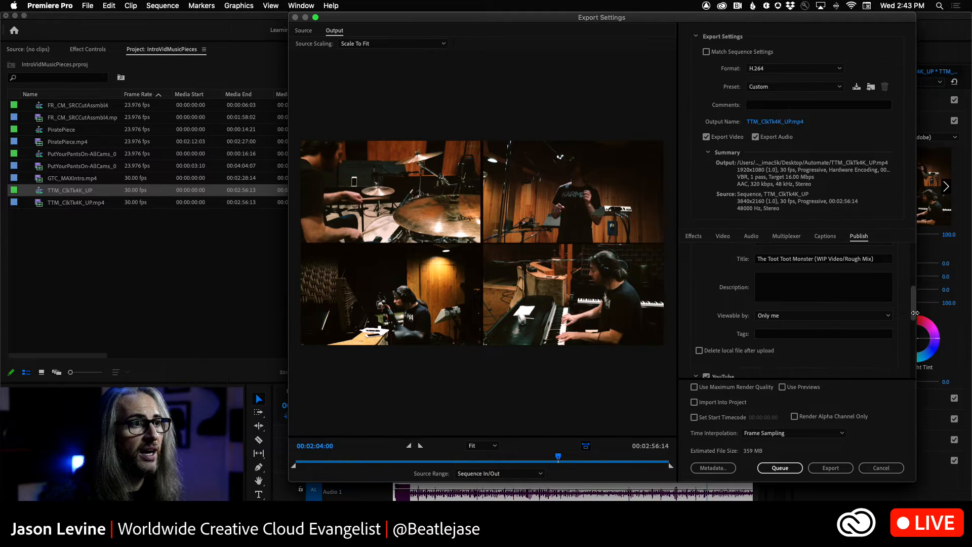
{"action": "left_click", "coordinate": [792, 278]}
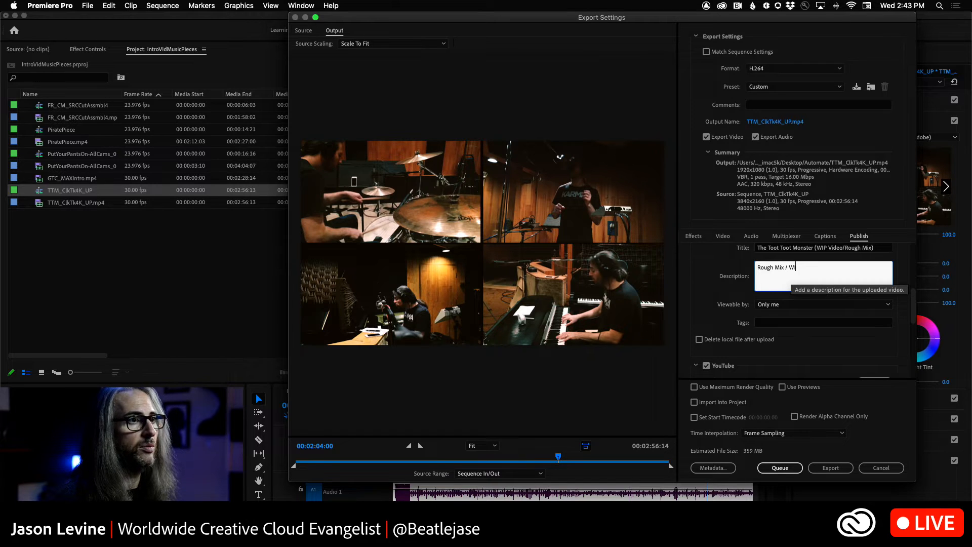
{"action": "type", "text": "Rough Mix / WIP VIDEO"}
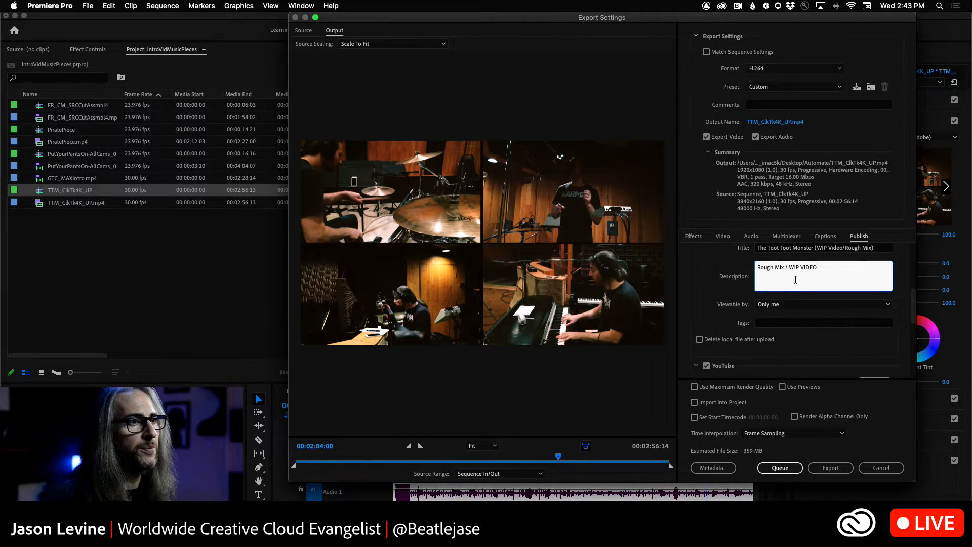
{"action": "left_click", "coordinate": [810, 306]}
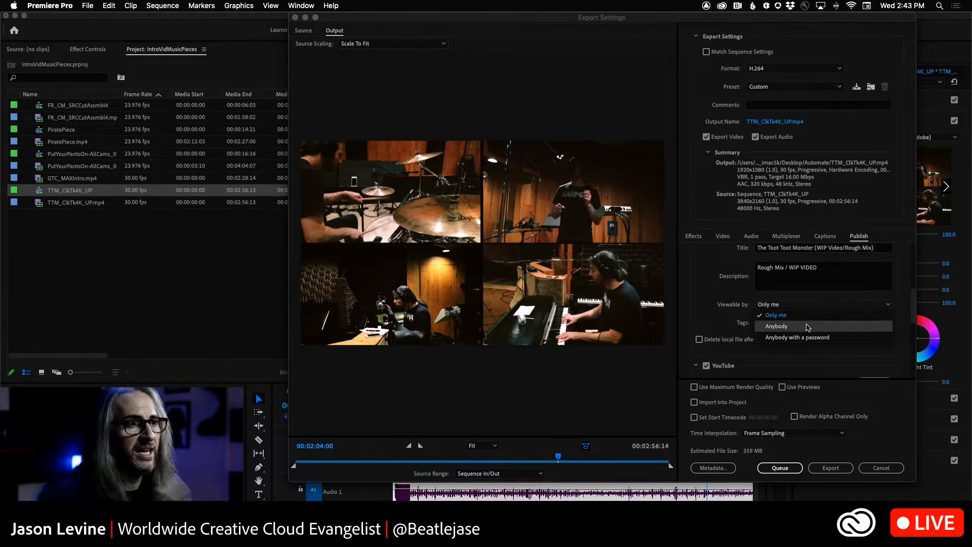
{"action": "left_click", "coordinate": [786, 319]}
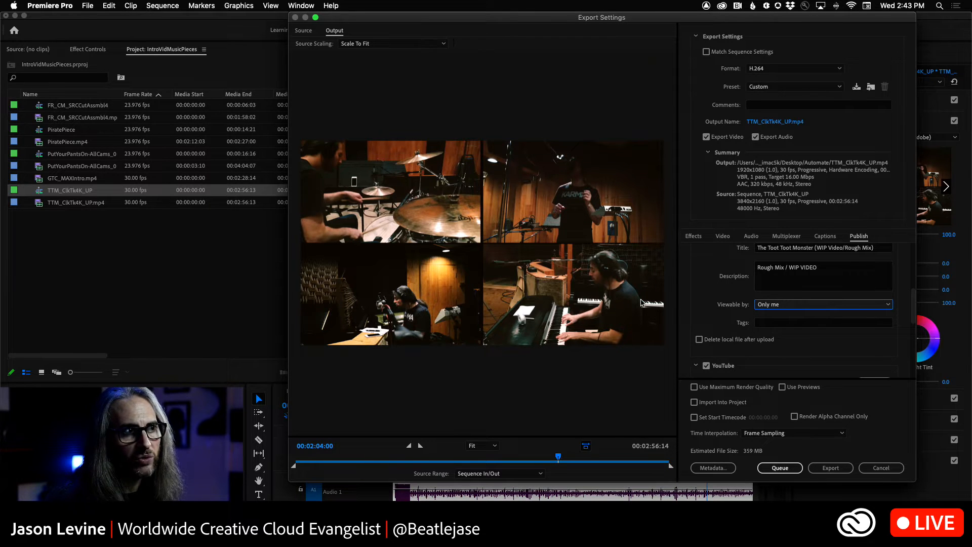
Review the Twitter publish settings and disable Twitter as a publishing destination
{"action": "left_click_drag", "start_coordinate": [913, 310], "coordinate": [913, 260]}
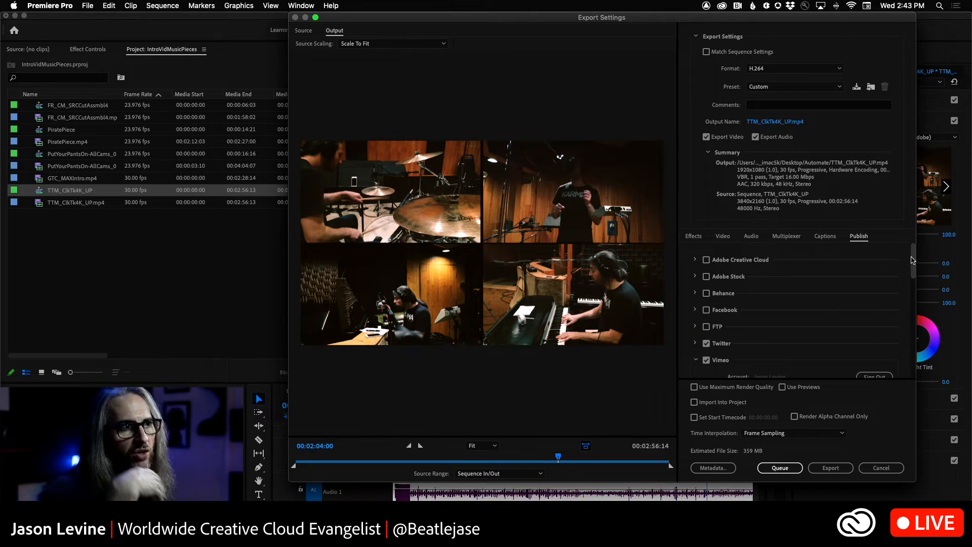
{"action": "left_click", "coordinate": [695, 343]}
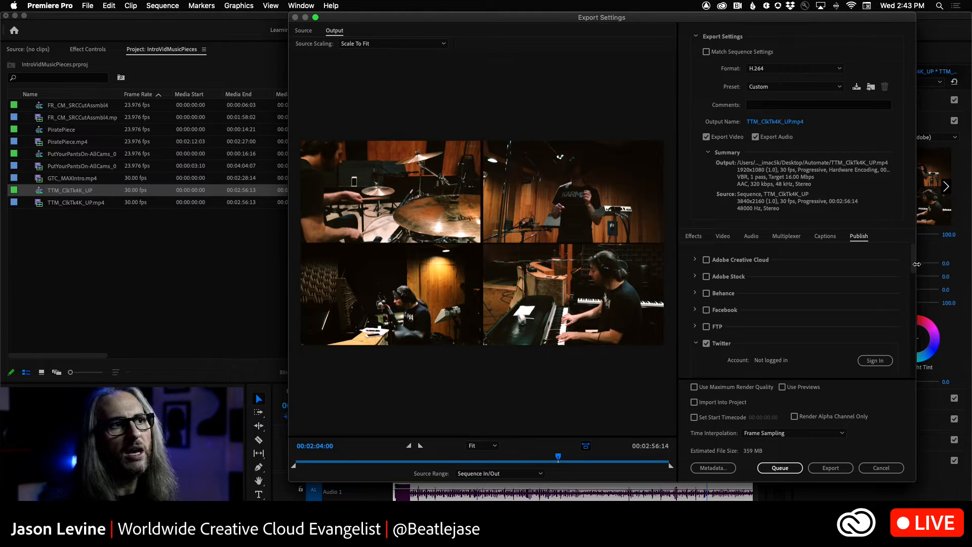
{"action": "left_click_drag", "start_coordinate": [913, 267], "coordinate": [915, 285]}
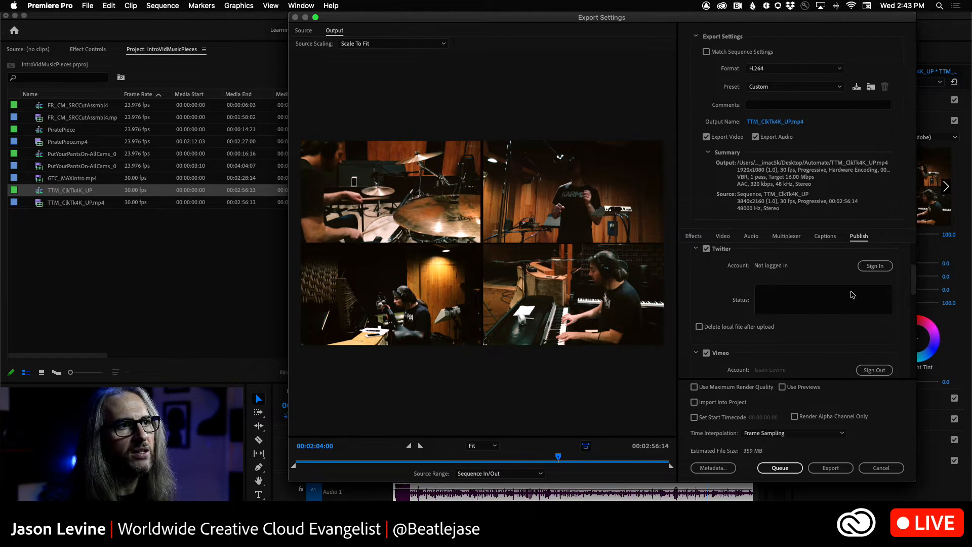
{"action": "left_click", "coordinate": [706, 248]}
{"action": "scroll", "coordinate": [914, 291], "scroll_direction": "down", "scroll_amount": 1}
{"action": "left_click_drag", "start_coordinate": [914, 291], "coordinate": [913, 253]}
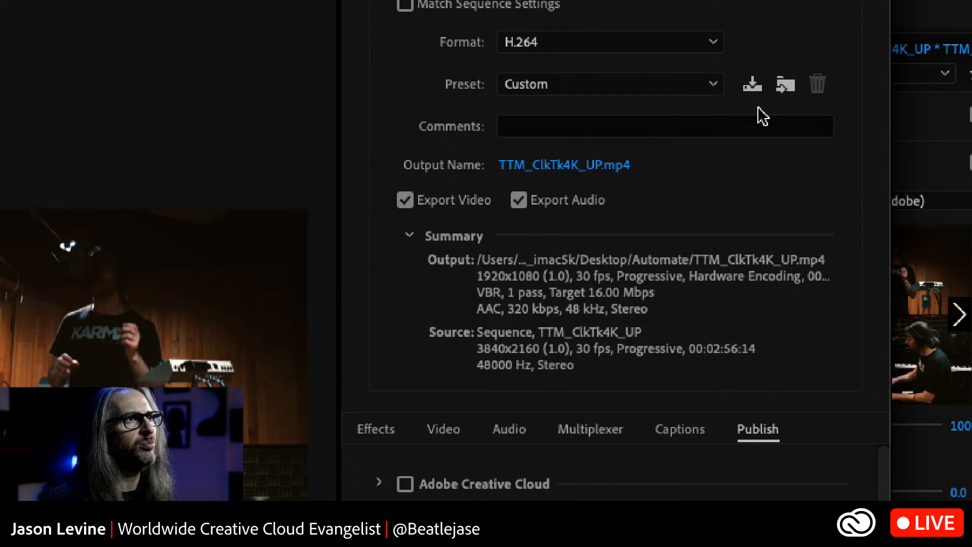
Save the export settings as a preset named "1080p Export for Social (YT+Vimeo)" with Save Publish Settings enabled
{"action": "left_click", "coordinate": [754, 90]}
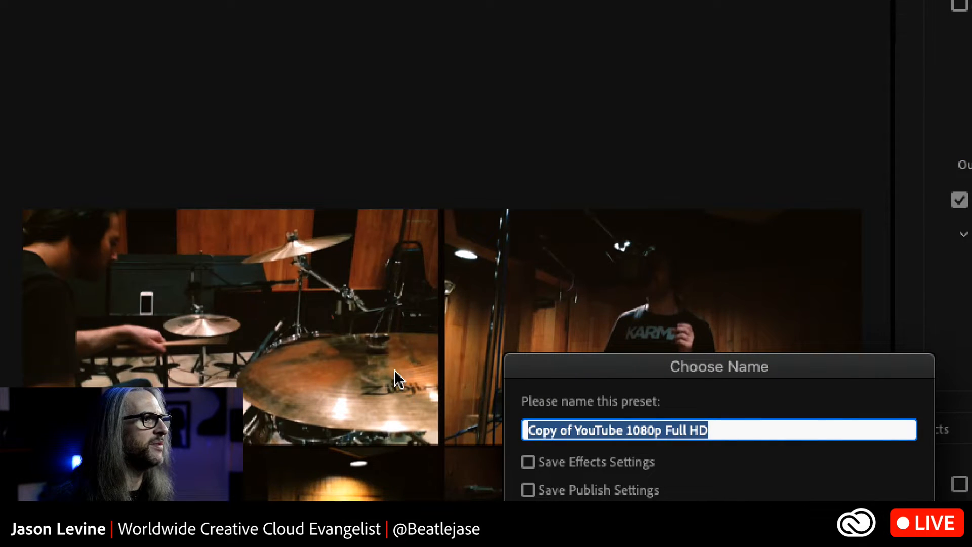
{"action": "left_click_drag", "start_coordinate": [739, 428], "coordinate": [500, 434]}
{"action": "type", "text": "1080p Export for Social (YT+Vimeo)"}
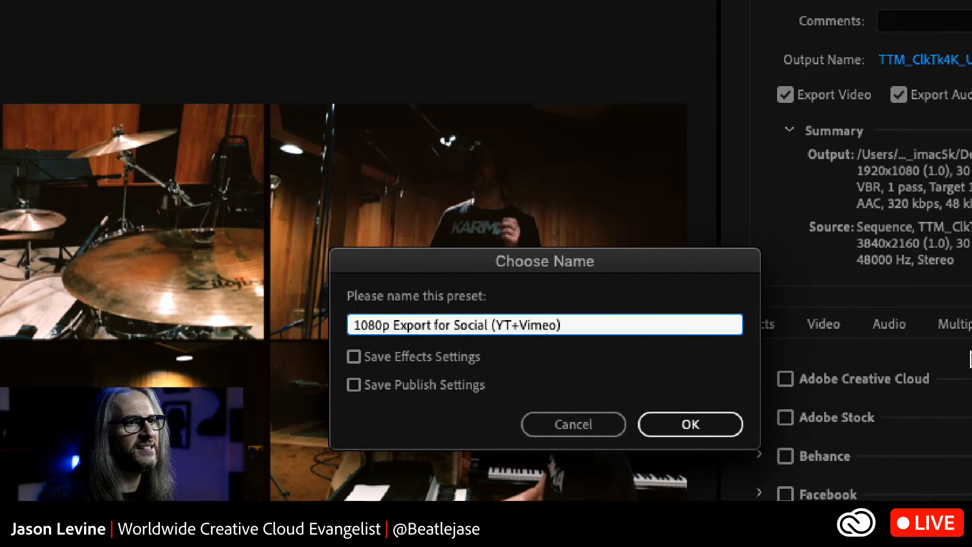
{"action": "left_click_drag", "start_coordinate": [554, 268], "coordinate": [411, 231]}
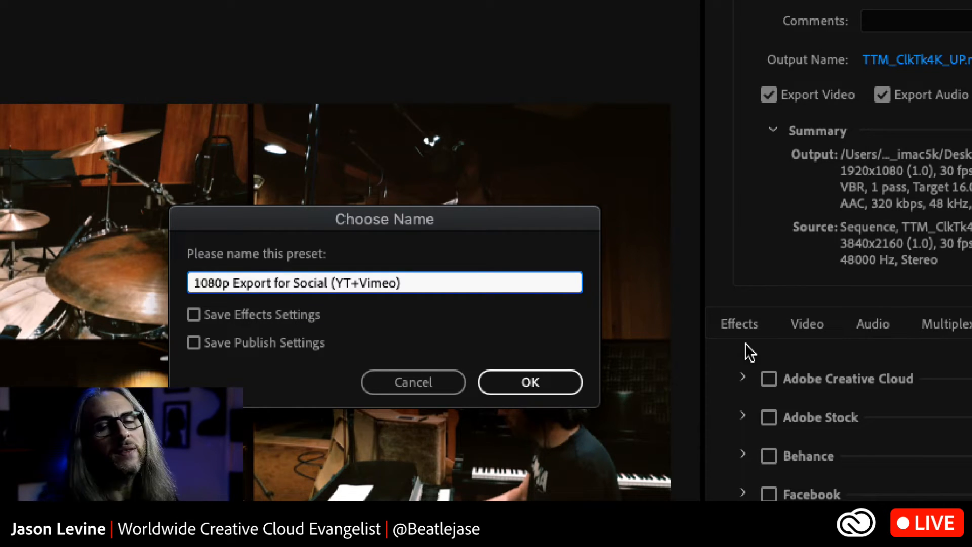
{"action": "left_click", "coordinate": [191, 344]}
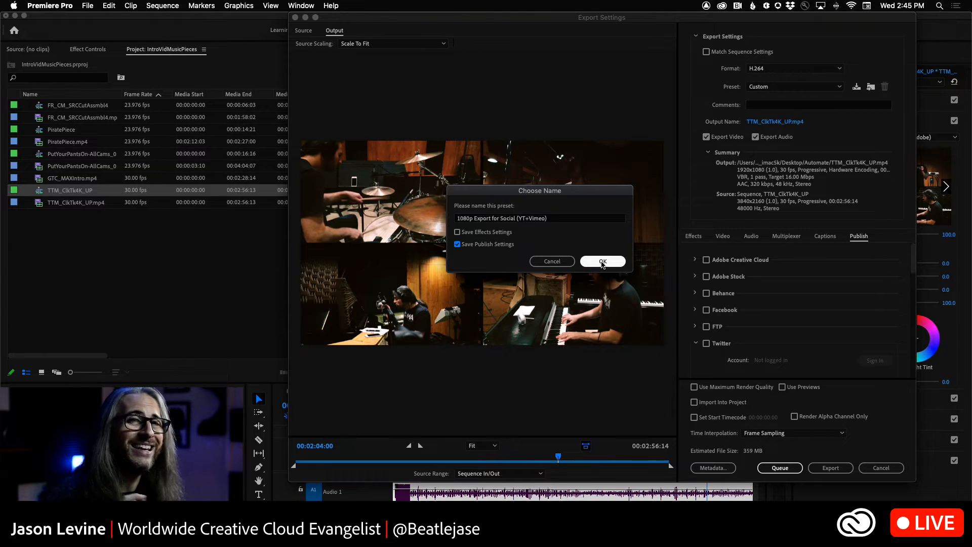
{"action": "left_click", "coordinate": [603, 261]}
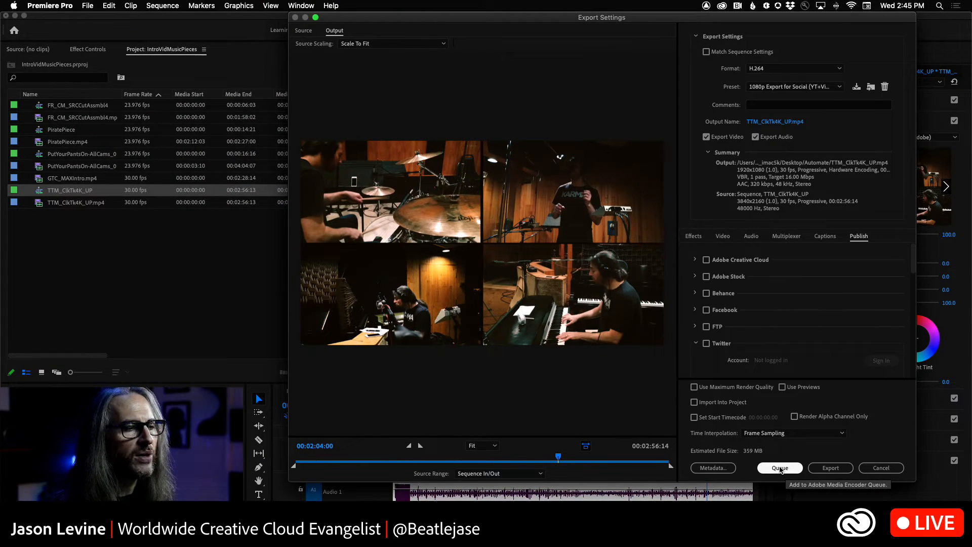
Send the TTM_ClkTk4K_UP export to the Adobe Media Encoder queue
{"action": "left_click", "coordinate": [780, 467]}
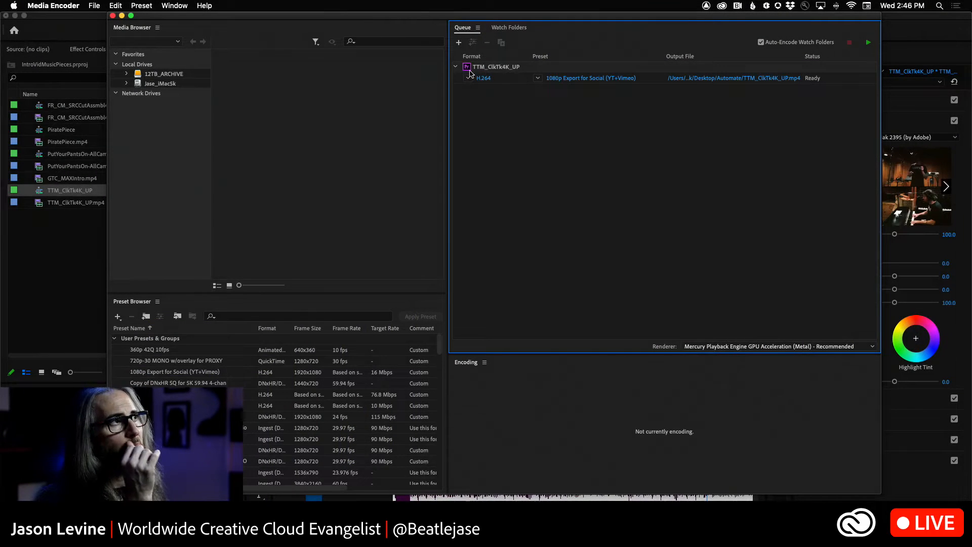
Start encoding the queued TTM_ClkTk4K_UP export
{"action": "left_click", "coordinate": [868, 43]}
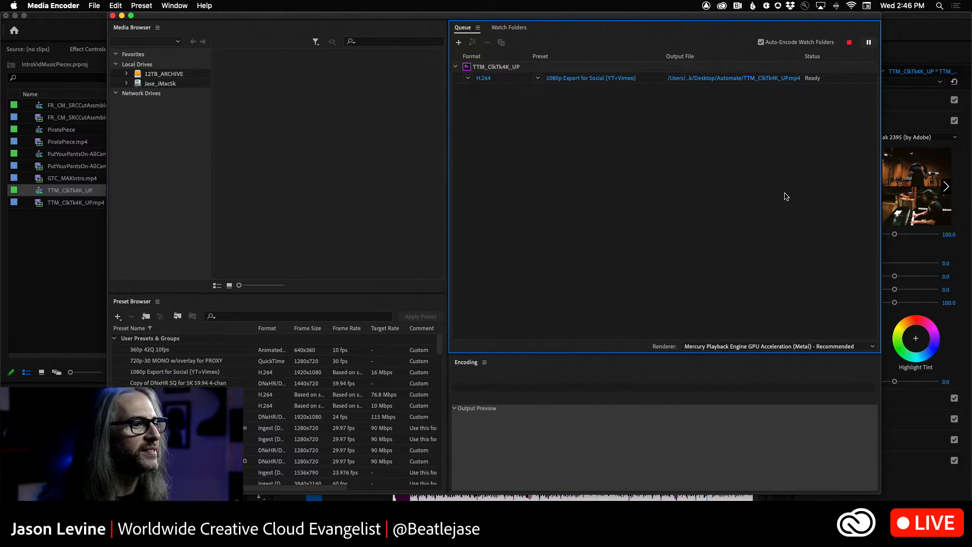
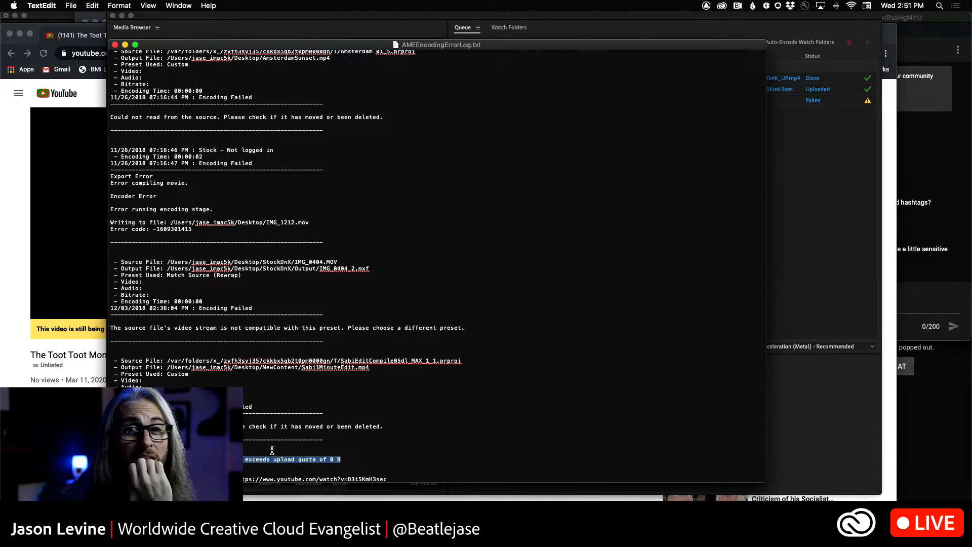
Examine the preset compatibility and upload quota entries in AMEEncodingErrorLog.txt
{"action": "left_click", "coordinate": [340, 460]}
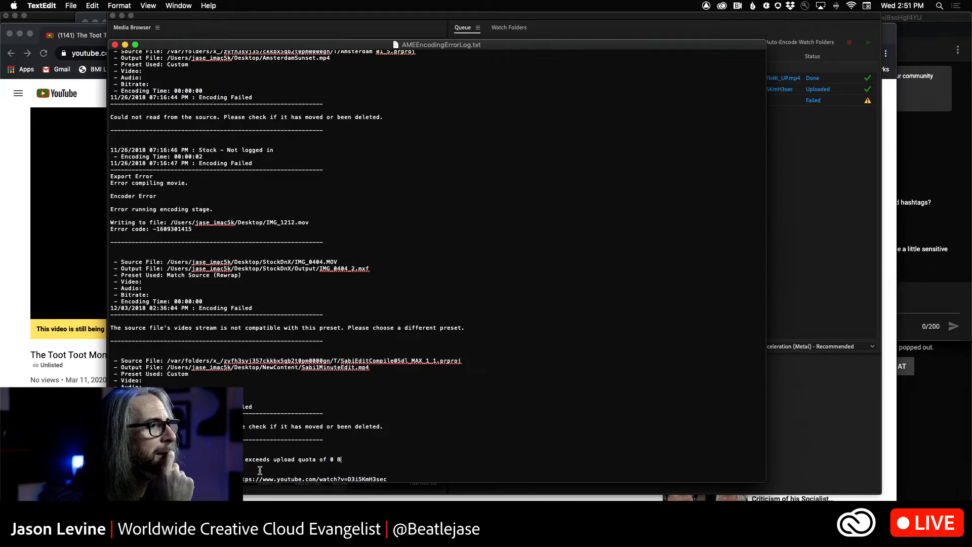
{"action": "left_click_drag", "start_coordinate": [475, 328], "coordinate": [109, 329]}
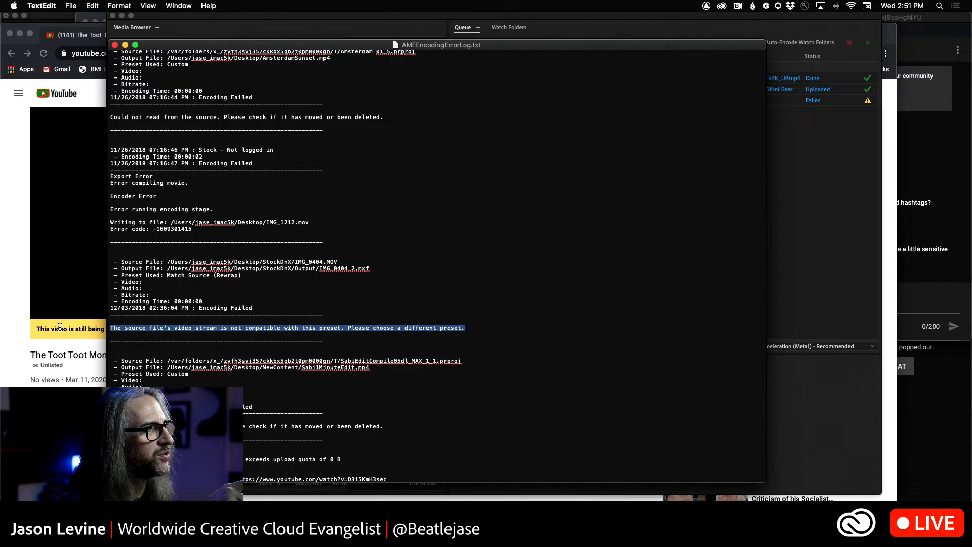
{"action": "left_click", "coordinate": [429, 329]}
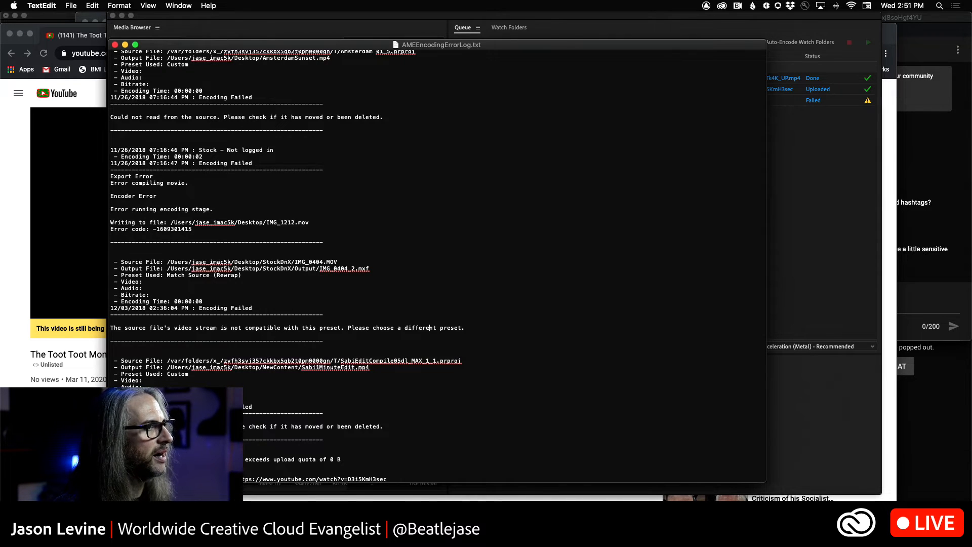
{"action": "left_click_drag", "start_coordinate": [127, 459], "coordinate": [402, 469]}
{"action": "scroll", "coordinate": [410, 471], "scroll_direction": "down", "scroll_amount": 2}
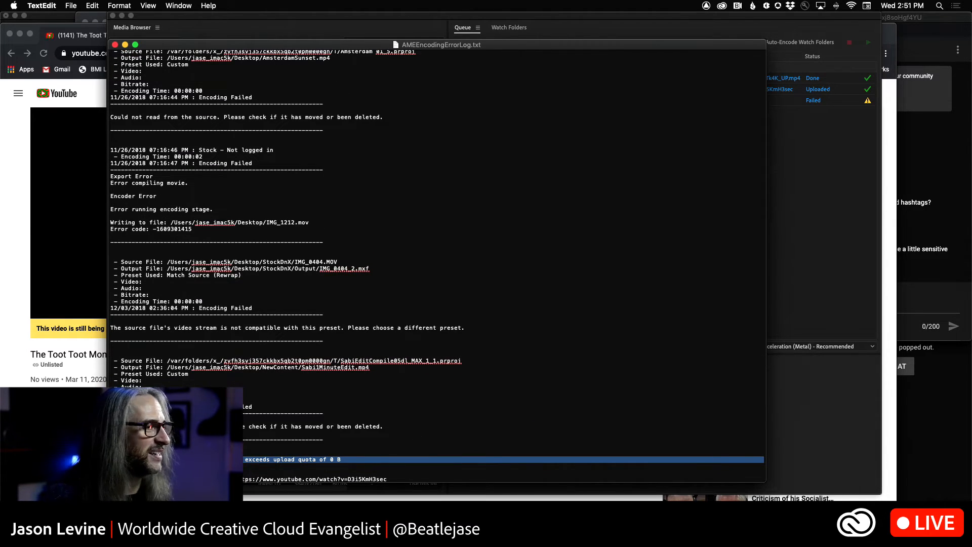
Switch to Premiere Pro, play the PiratePiece sequence in the maximized Program monitor, and park the playhead at 00:00:06:05
{"action": "key", "text": "super+Tab"}
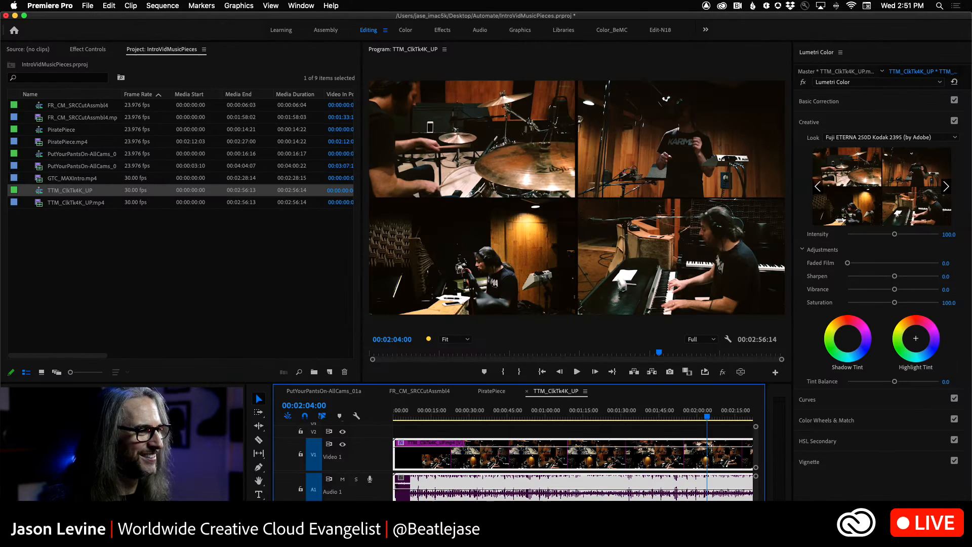
{"action": "key", "text": "super+Tab"}
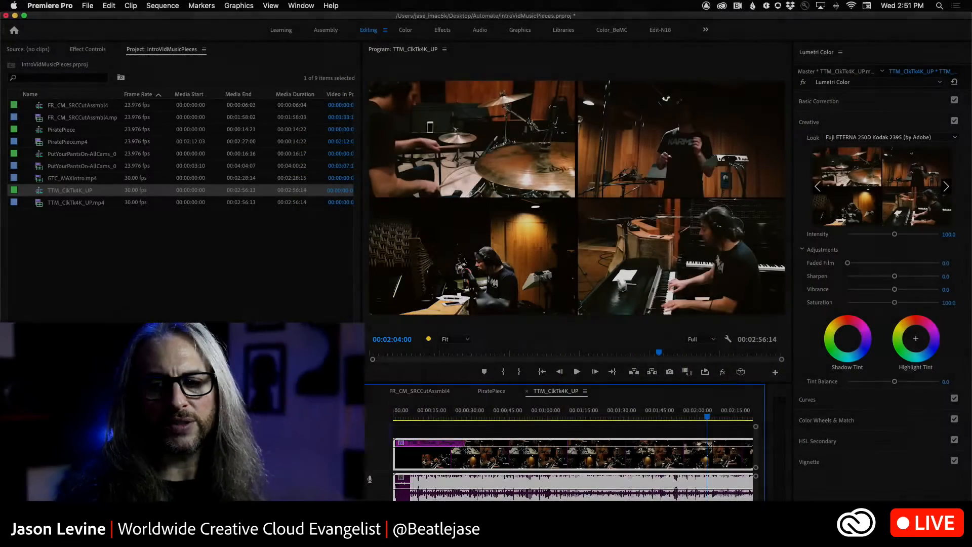
{"action": "left_click", "coordinate": [511, 392]}
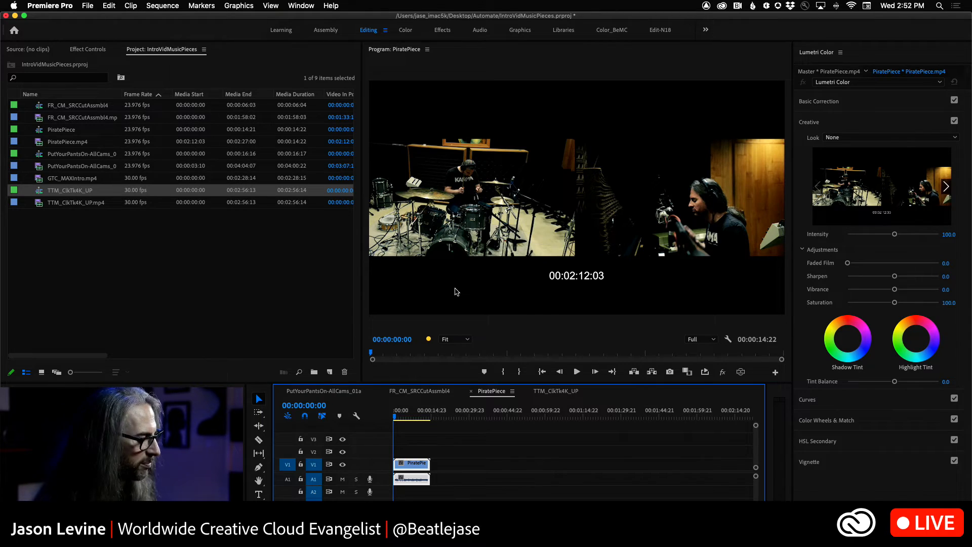
{"action": "key", "text": "grave"}
{"action": "key", "text": "space"}
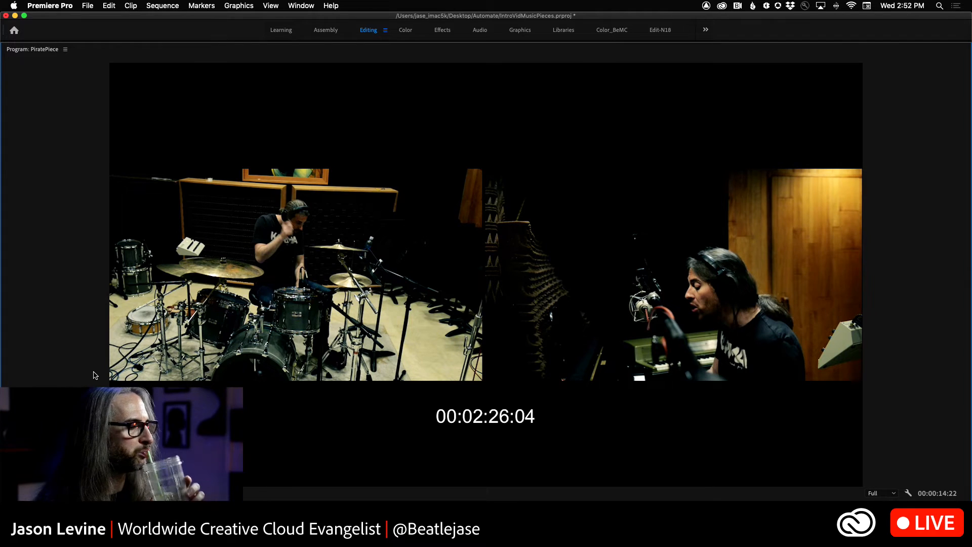
{"action": "key", "text": "grave"}
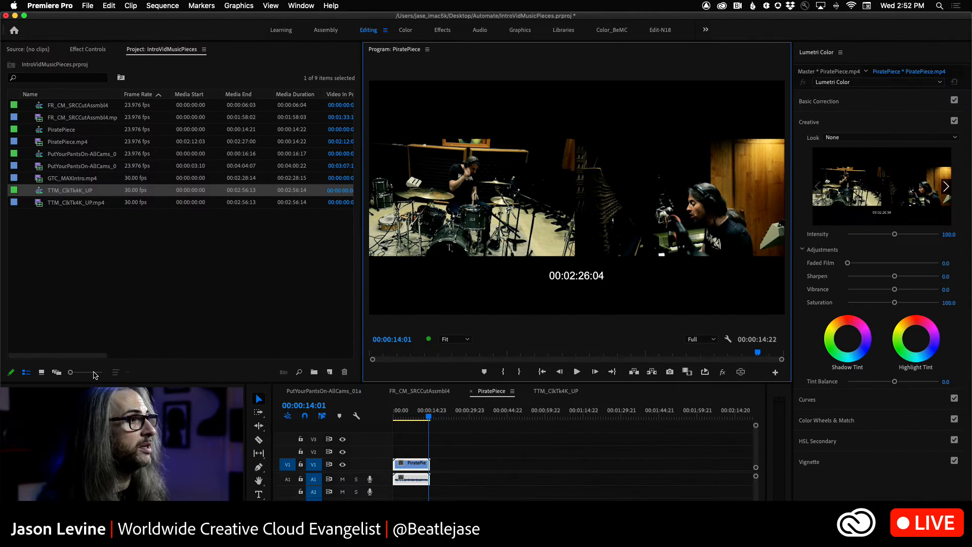
{"action": "left_click_drag", "start_coordinate": [430, 415], "coordinate": [409, 415]}
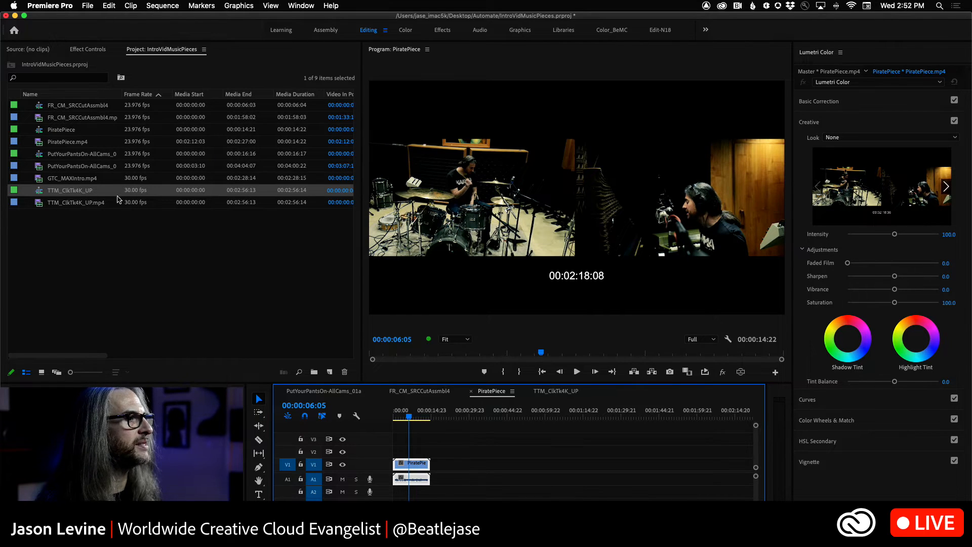
Open the media export settings for PiratePiece and apply the "1080p Export for Social (YT+Vimeo)" preset
{"action": "left_click", "coordinate": [88, 6]}
{"action": "mouse_move", "coordinate": [147, 265]}
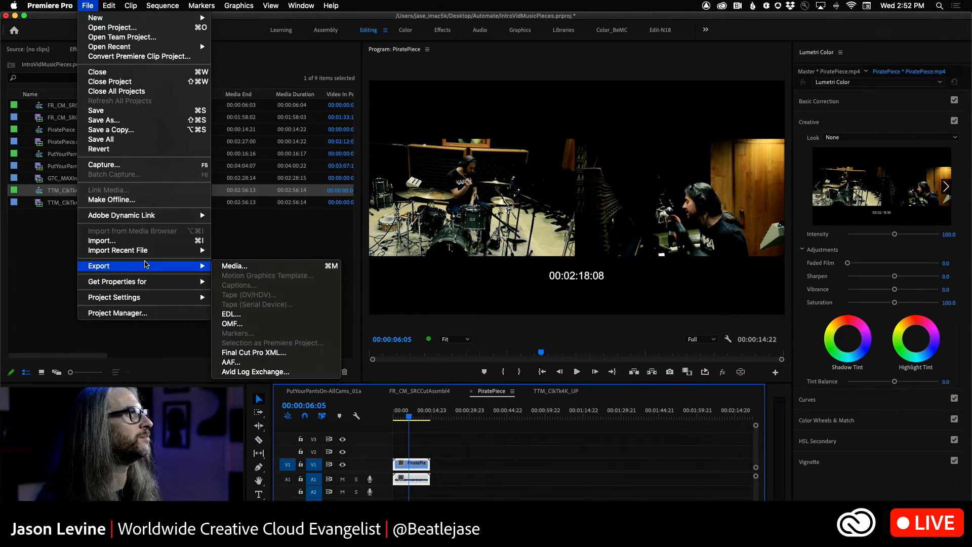
{"action": "left_click", "coordinate": [247, 269]}
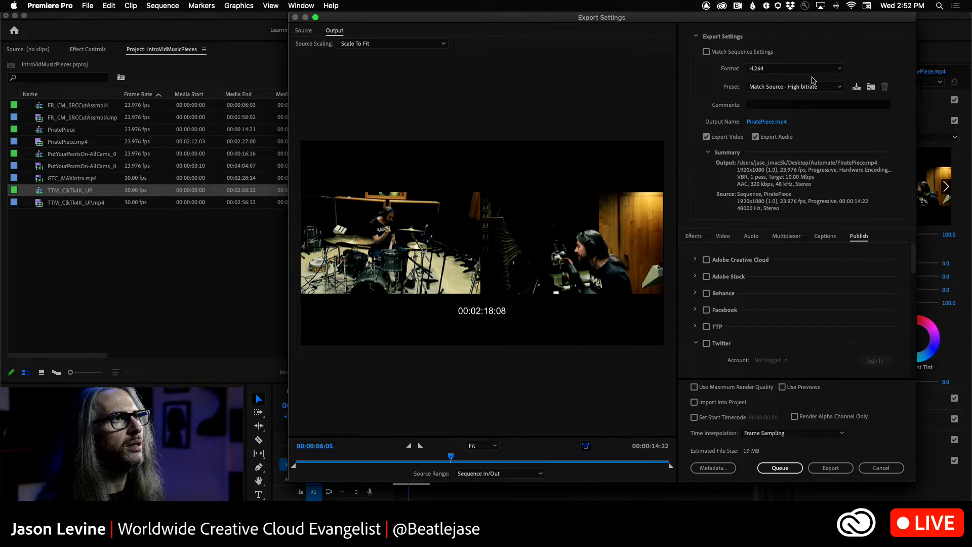
{"action": "left_click", "coordinate": [837, 87]}
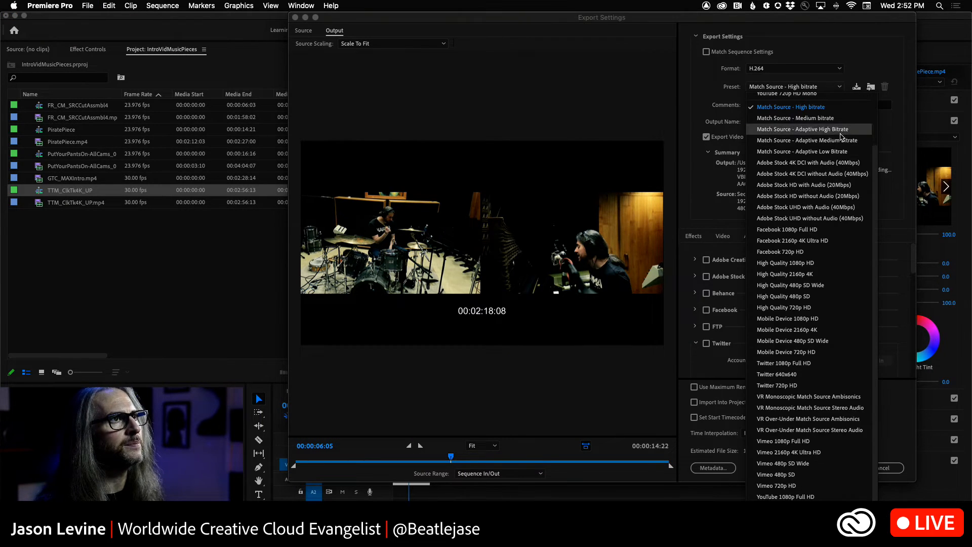
{"action": "scroll", "coordinate": [839, 134], "scroll_direction": "up", "scroll_amount": 3}
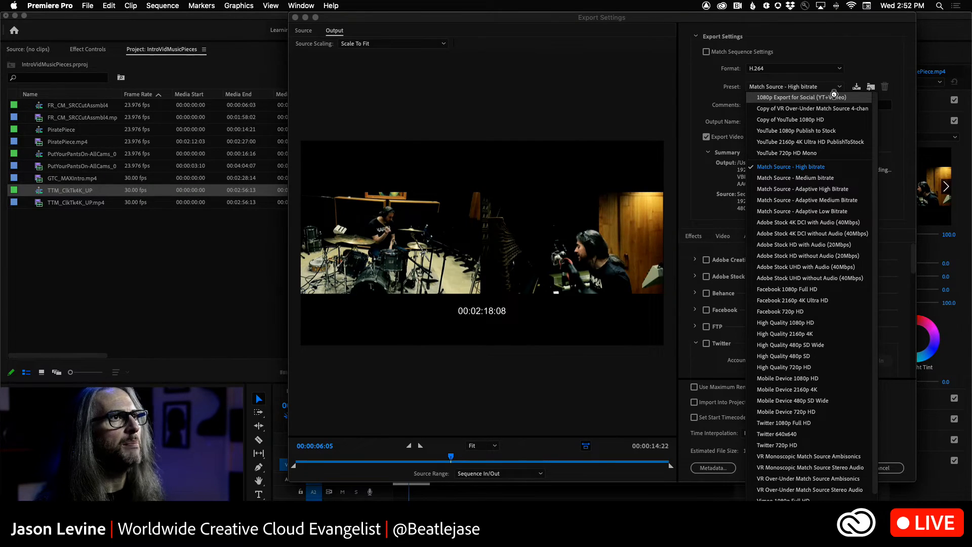
{"action": "left_click", "coordinate": [805, 99]}
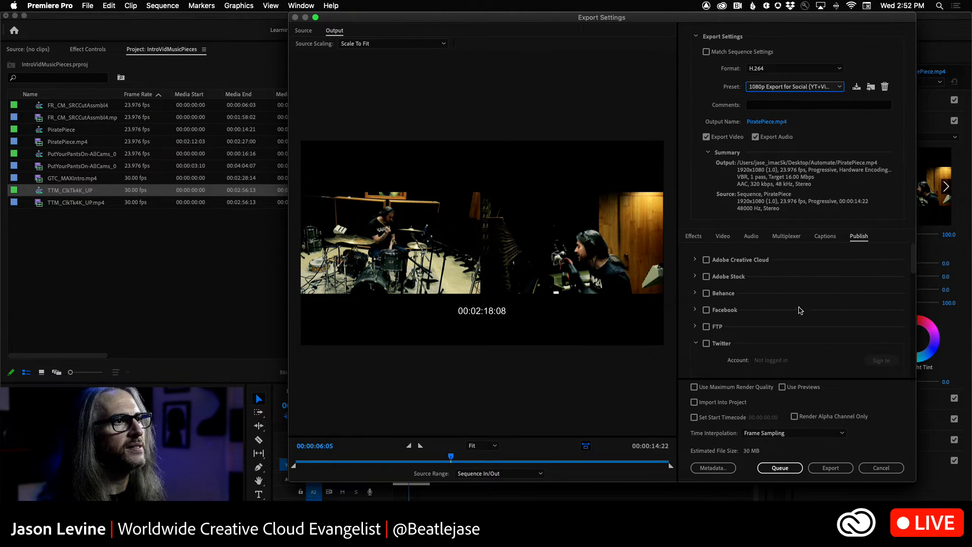
Disable YouTube and Vimeo as publishing destinations for the PiratePiece export
{"action": "scroll", "coordinate": [909, 294], "scroll_direction": "down", "scroll_amount": 10}
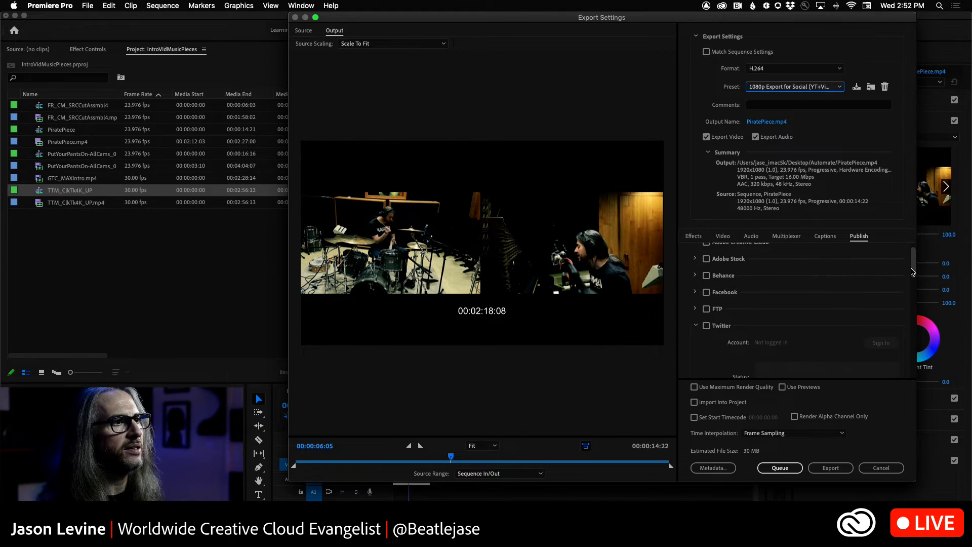
{"action": "left_click_drag", "start_coordinate": [916, 306], "coordinate": [925, 341]}
{"action": "left_click", "coordinate": [707, 287]}
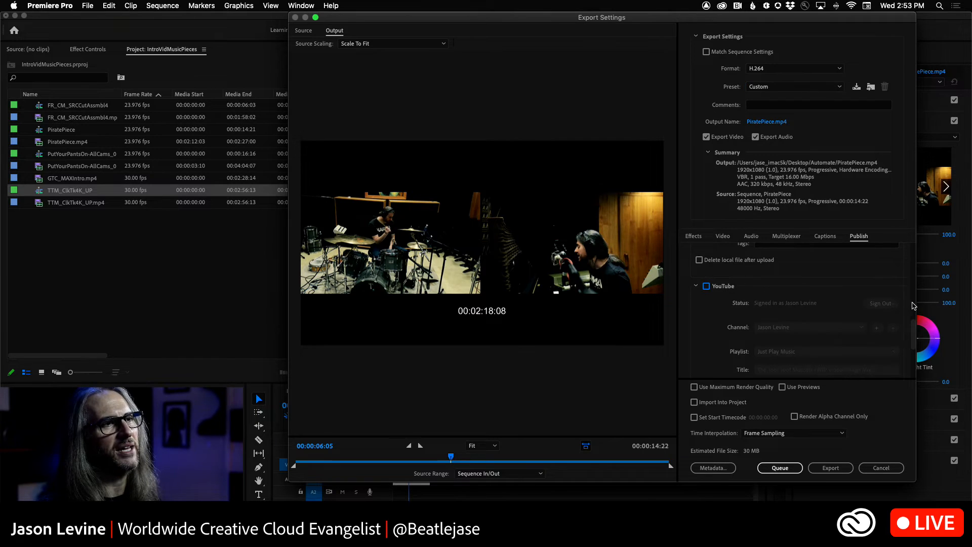
{"action": "scroll", "coordinate": [912, 305], "scroll_direction": "up", "scroll_amount": 5}
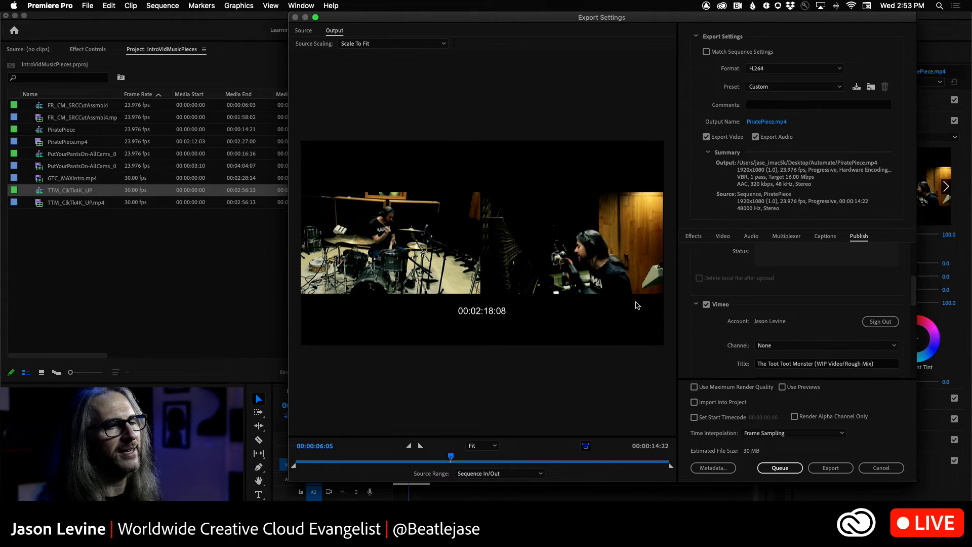
{"action": "left_click", "coordinate": [706, 305]}
Enable Twitter publishing and open its account sign-in, cancel the login, and disable Twitter again
{"action": "left_click_drag", "start_coordinate": [916, 298], "coordinate": [915, 281]}
{"action": "left_click", "coordinate": [706, 265]}
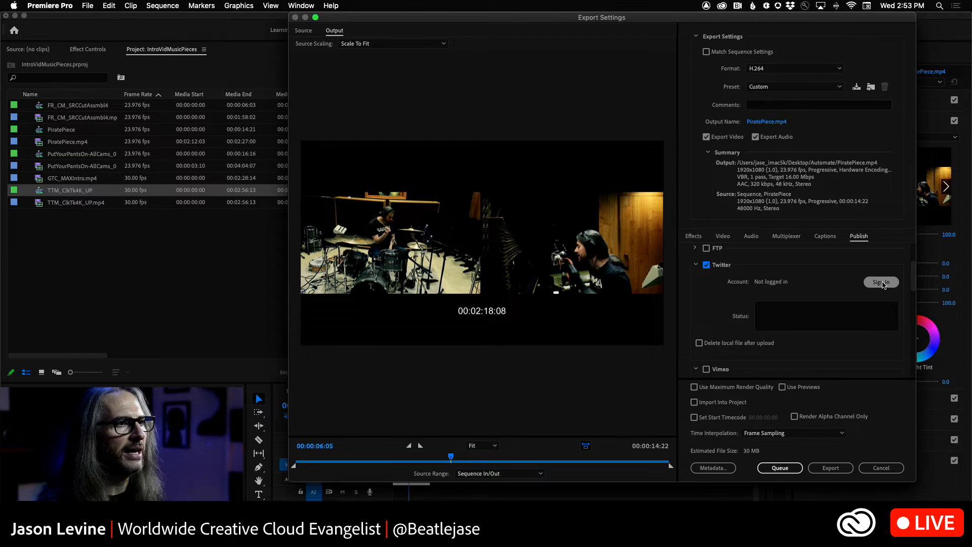
{"action": "left_click", "coordinate": [880, 282]}
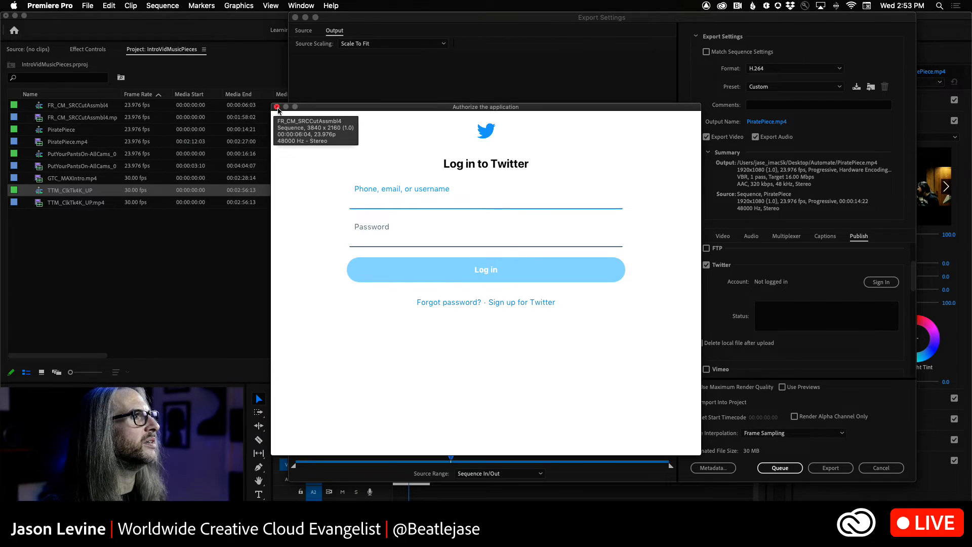
{"action": "left_click", "coordinate": [277, 107]}
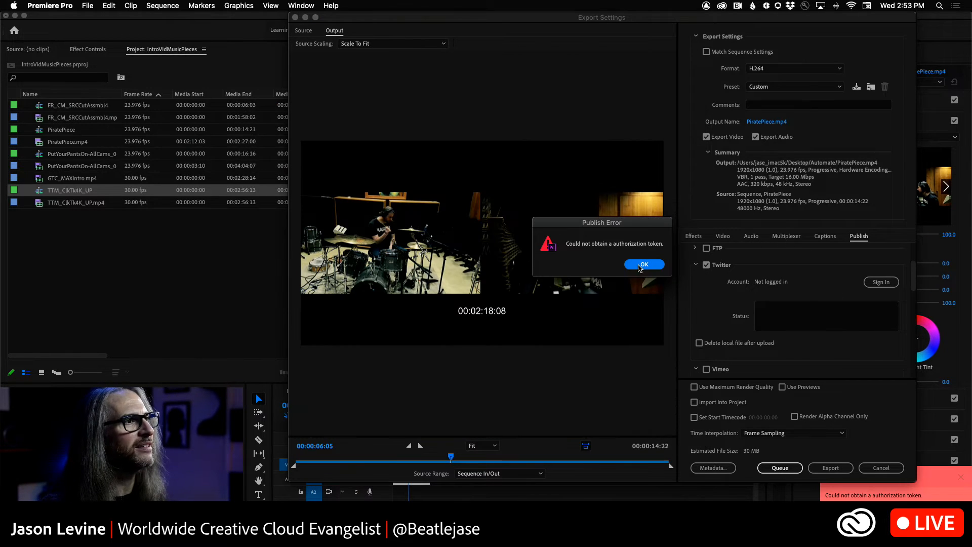
{"action": "left_click", "coordinate": [639, 266]}
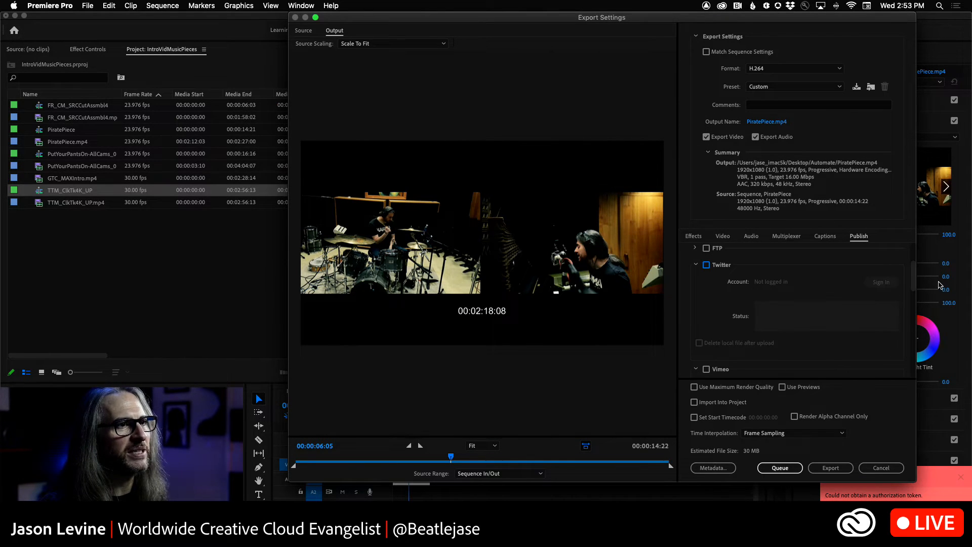
Enable Adobe Stock publishing and open its account sign-in, cancel the authorization, and disable Adobe Stock again
{"action": "scroll", "coordinate": [915, 277], "scroll_direction": "up", "scroll_amount": 5}
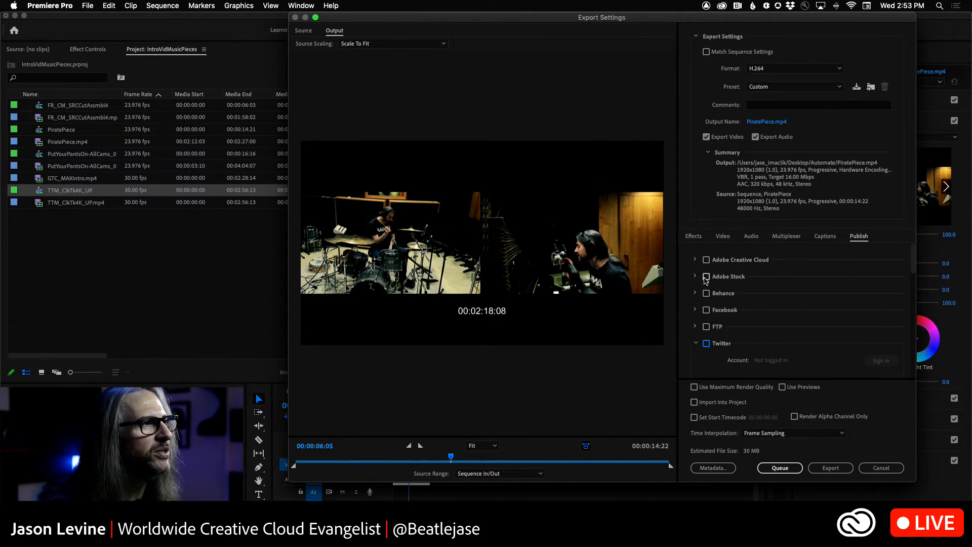
{"action": "left_click", "coordinate": [696, 277]}
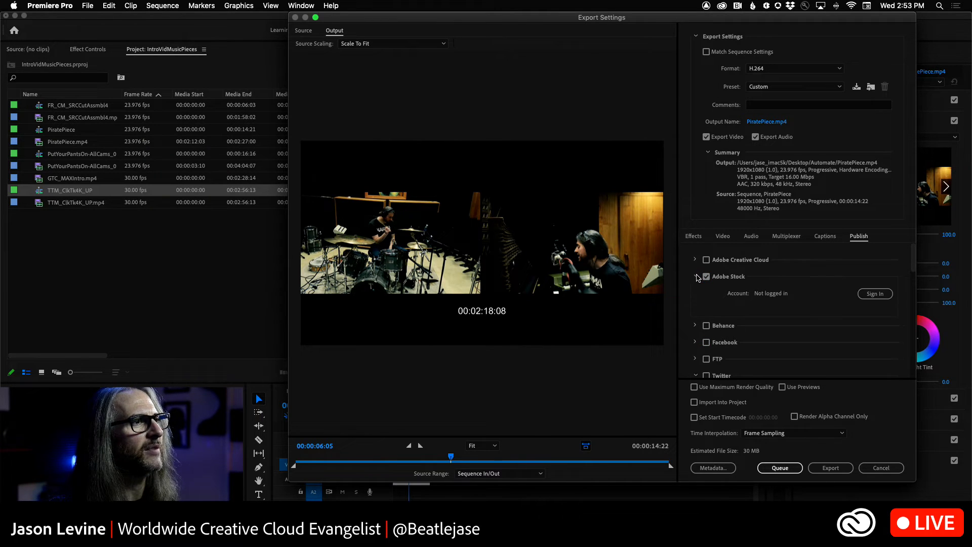
{"action": "left_click", "coordinate": [875, 295]}
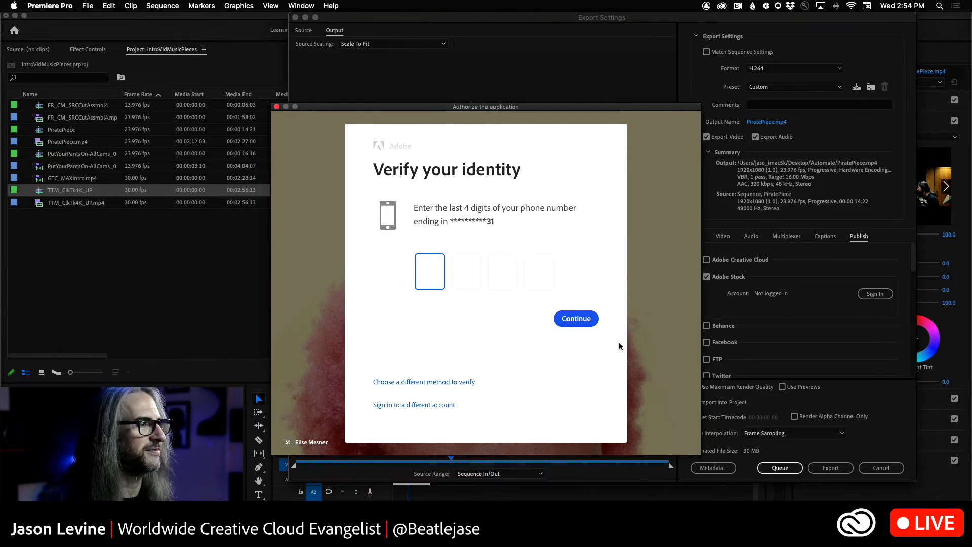
{"action": "left_click", "coordinate": [276, 107]}
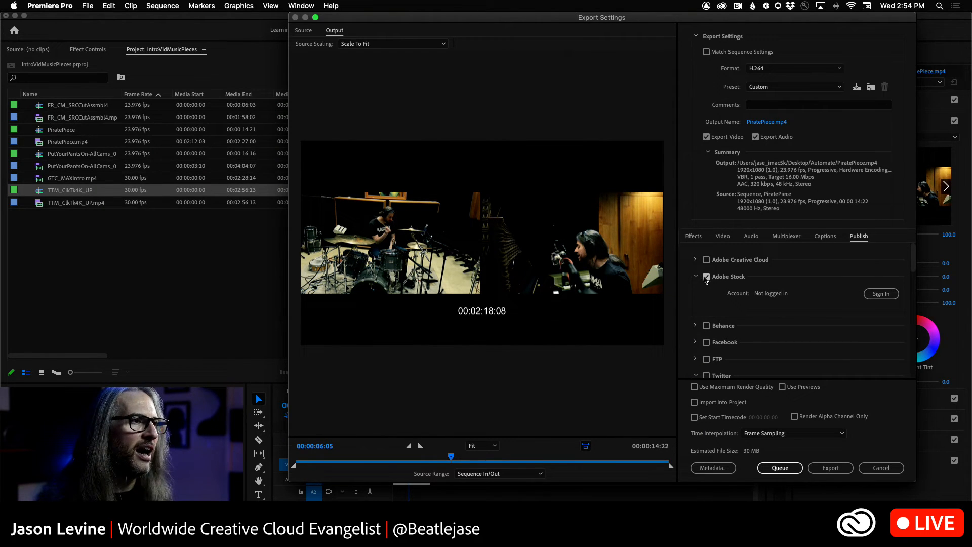
{"action": "left_click", "coordinate": [706, 277]}
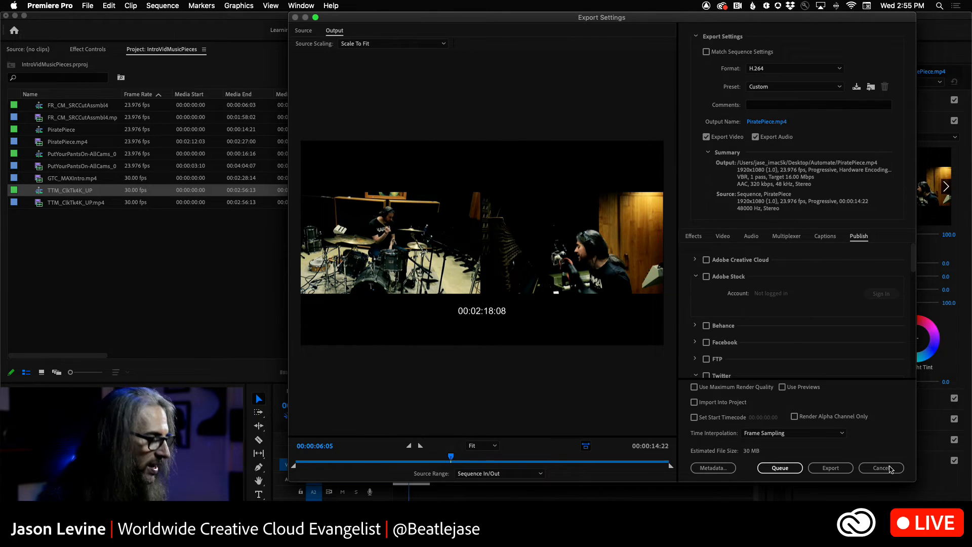
Switch to Media Encoder and check the YouTube and Vimeo upload status of TTM_ClkTk4K_UP in the queue
{"action": "key", "text": "super+Tab"}
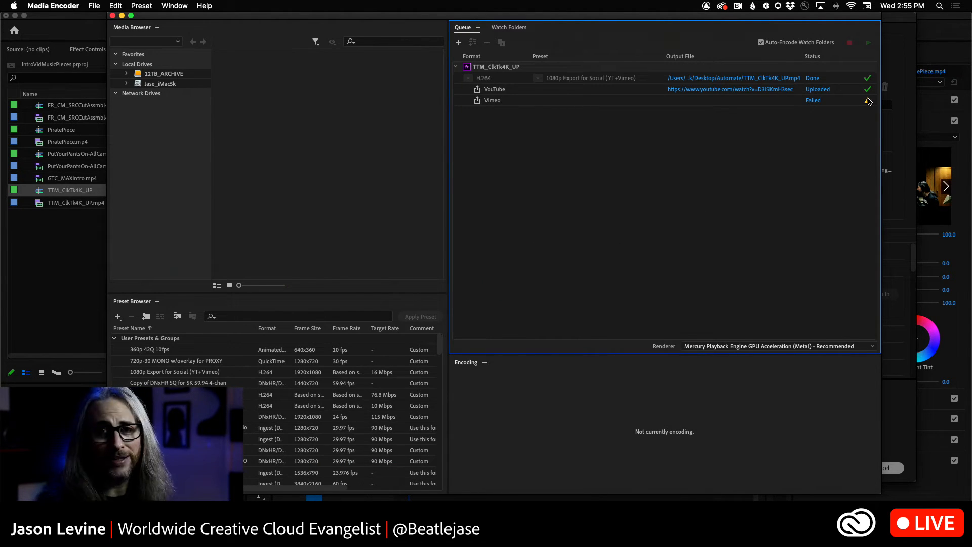
{"action": "mouse_move", "coordinate": [869, 101]}
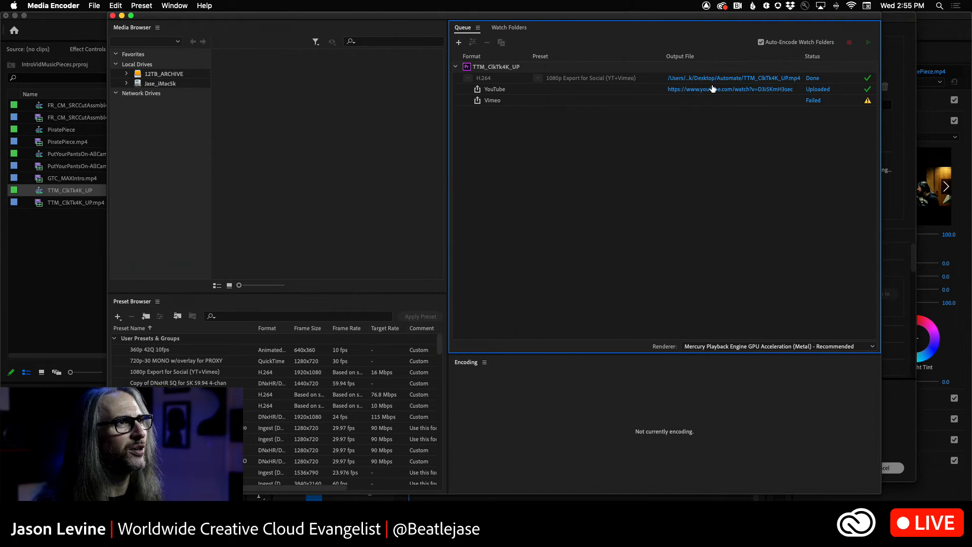